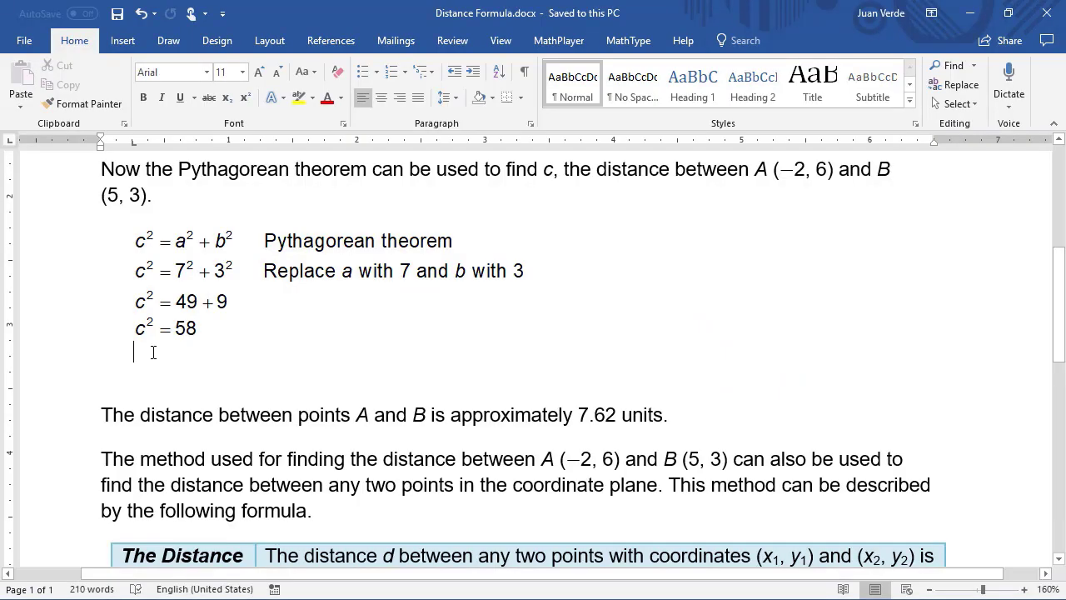
Show the MathType commands on the Word ribbon.
click(621, 44)
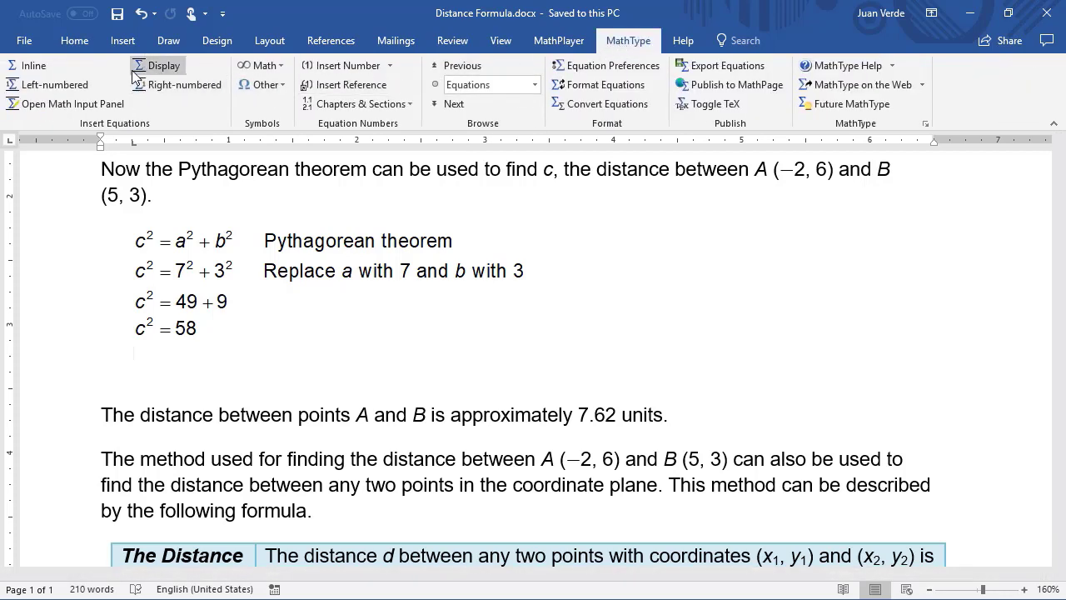
Start an inline equation below c² = 58 reading c = √58.
click(34, 67)
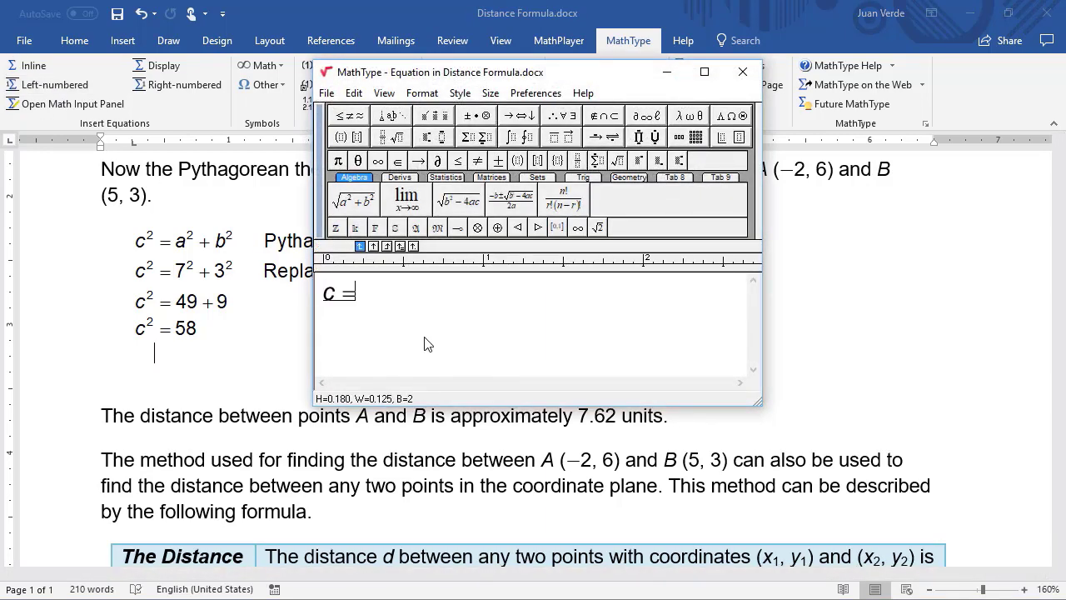
mouse_move(387, 138)
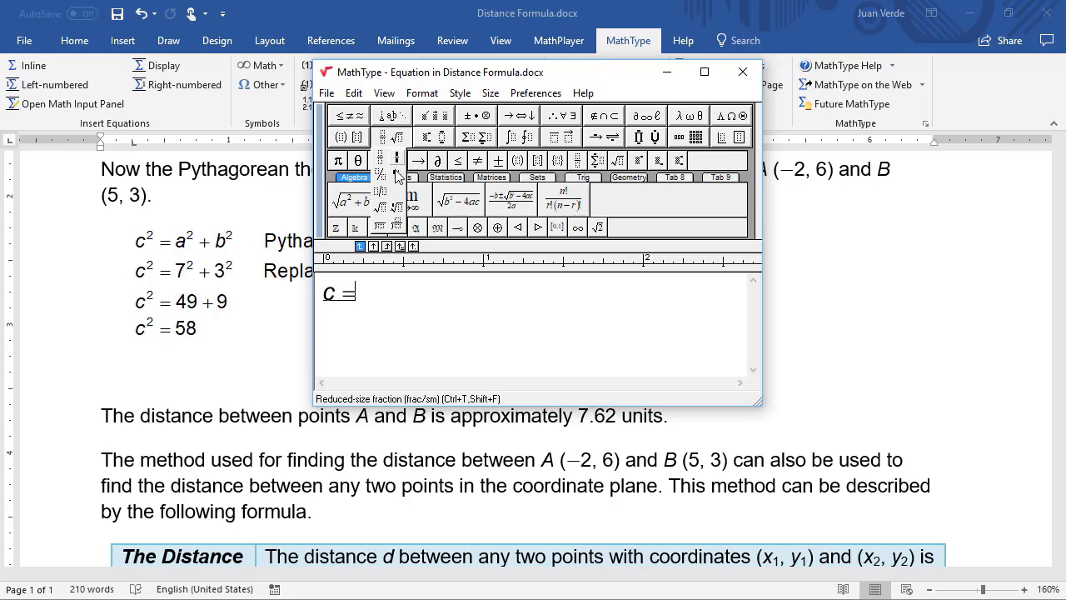
click(381, 207)
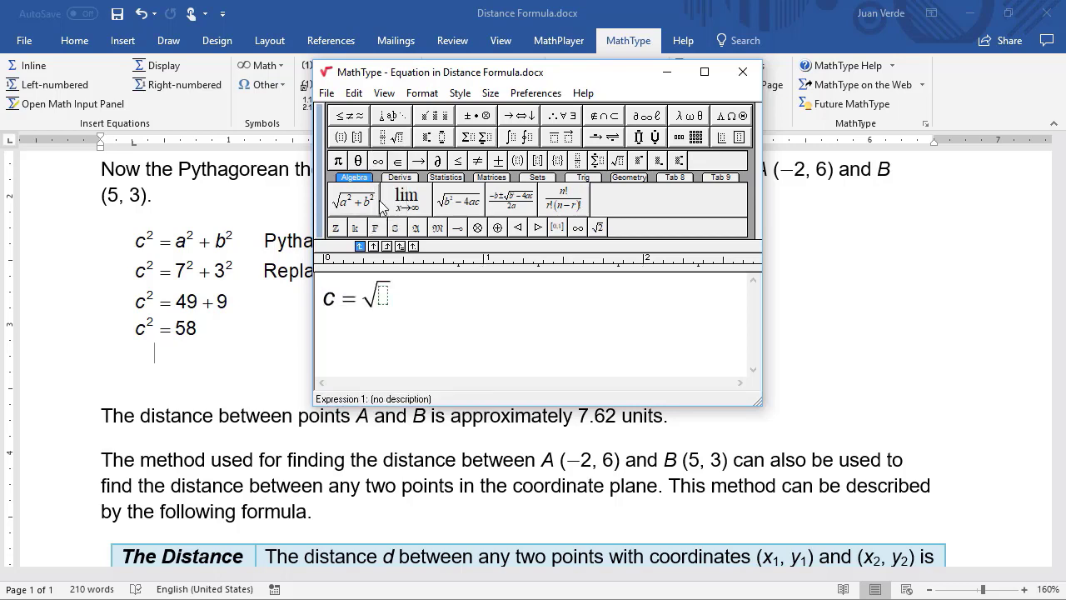
text(58)
key(Tab)
key(Return)
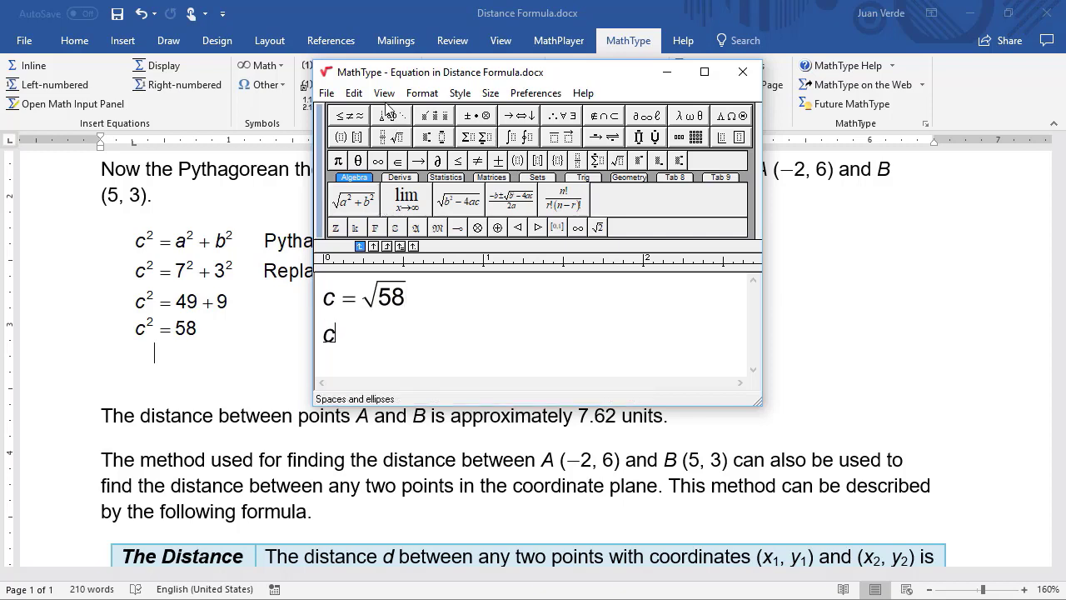
Add the line c ≈ 7.62 and put both equations into the document.
click(350, 115)
click(349, 168)
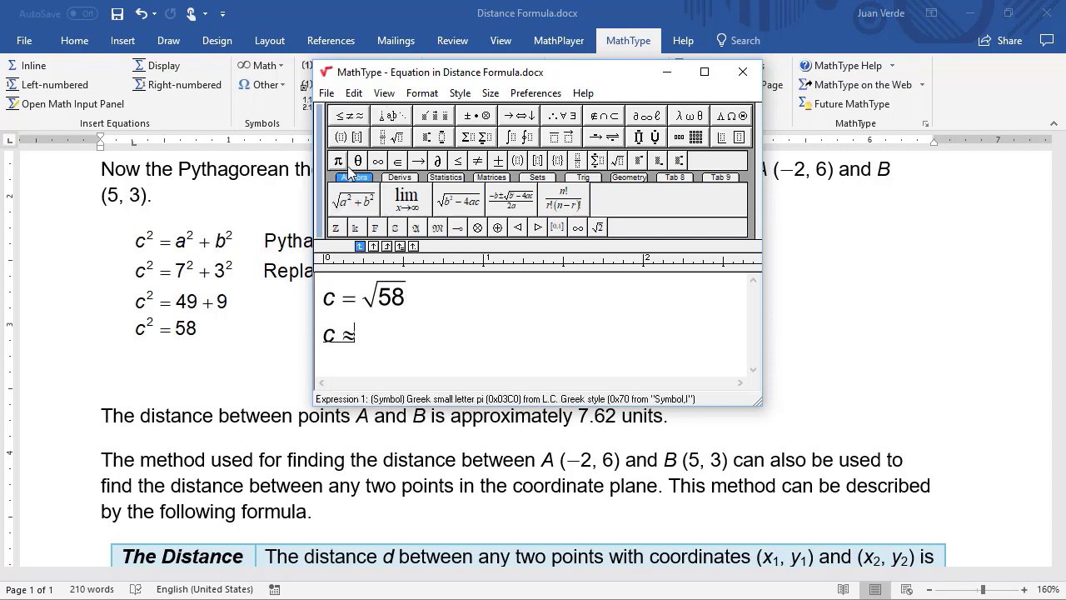
text(7.)
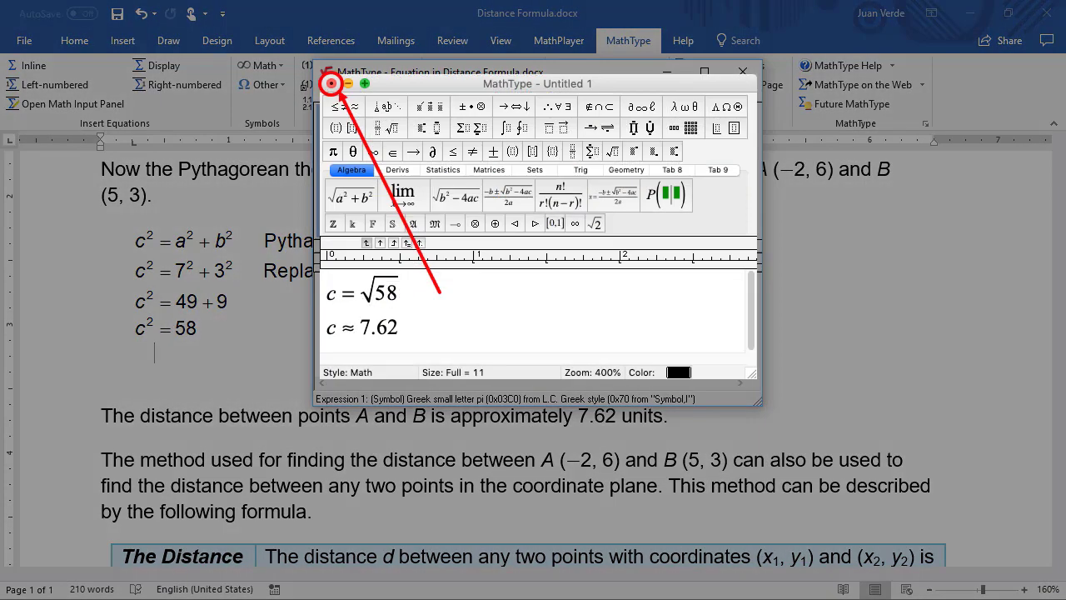
text(62)
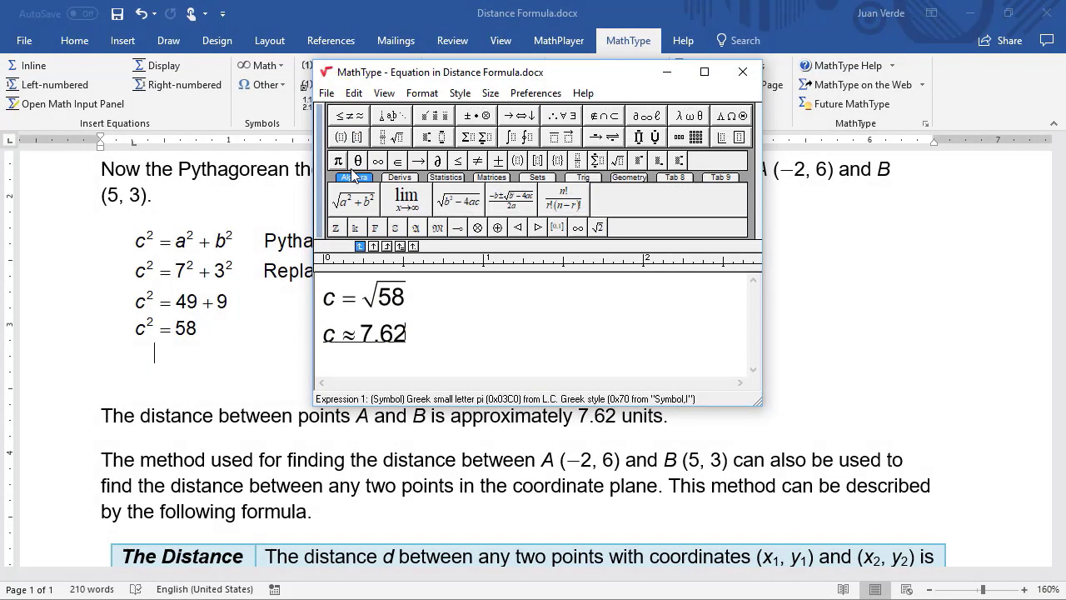
click(740, 71)
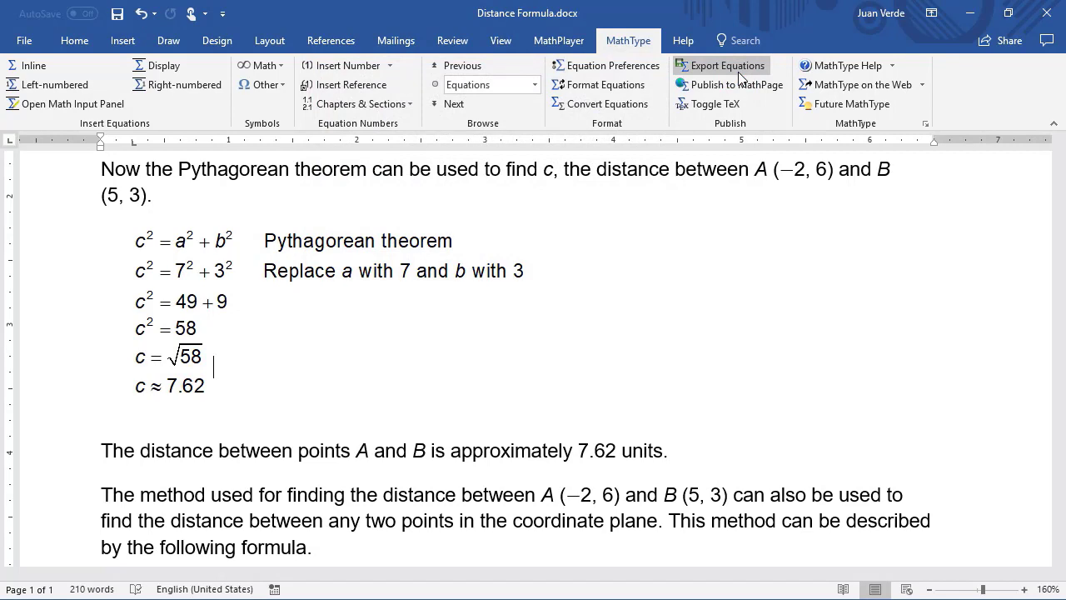
Place the insertion point after the Distance Formula sentence in the table.
scroll(662, 250, down, 3)
scroll(663, 250, down, 3)
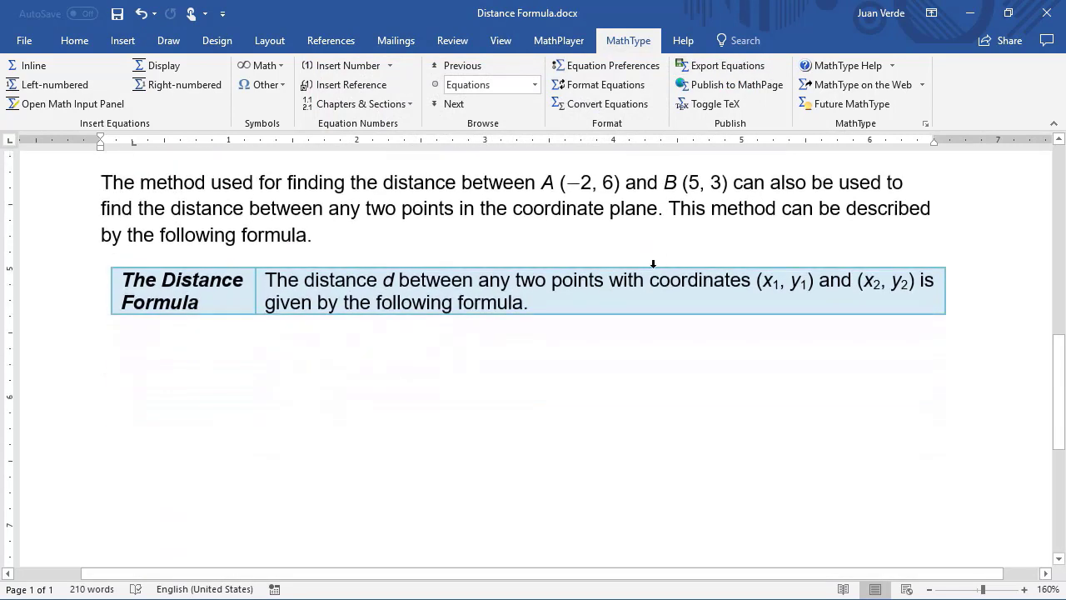
click(616, 297)
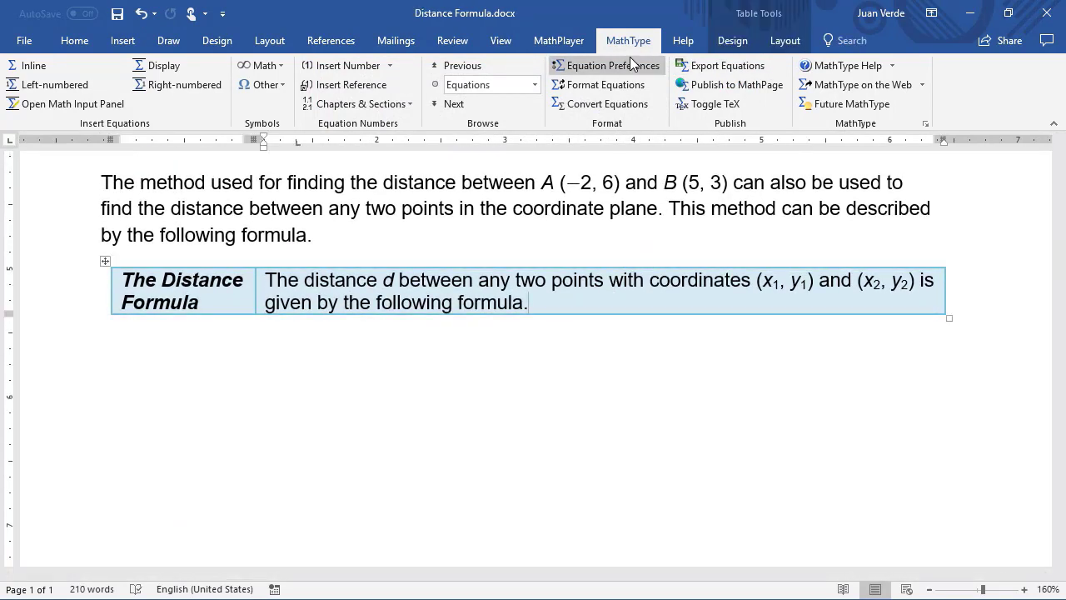
Start a right-numbered equation d = √( ) with parentheses inside the square root.
click(195, 87)
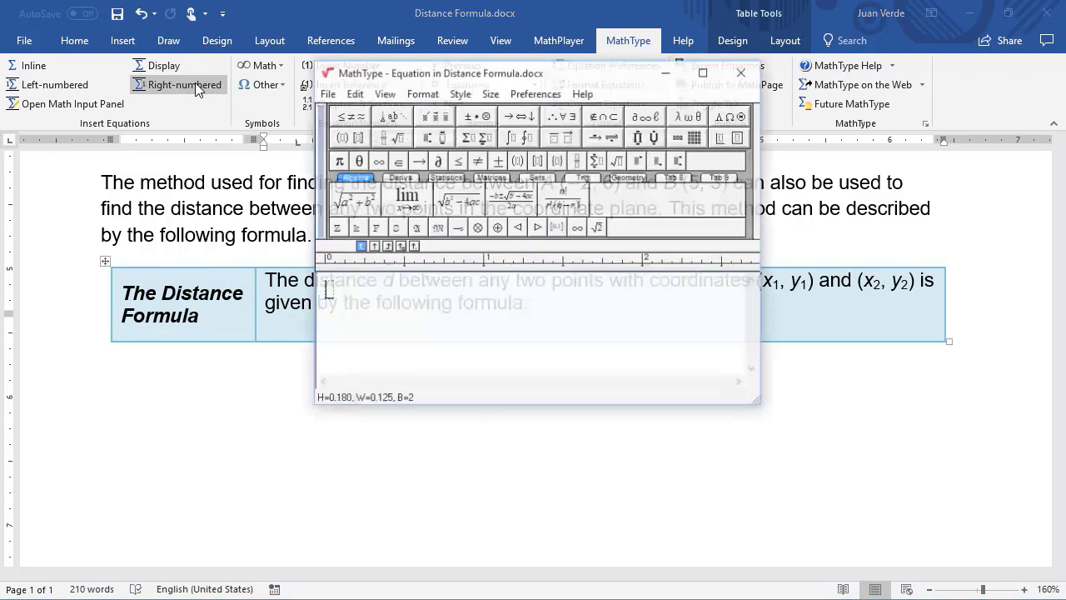
text(d=)
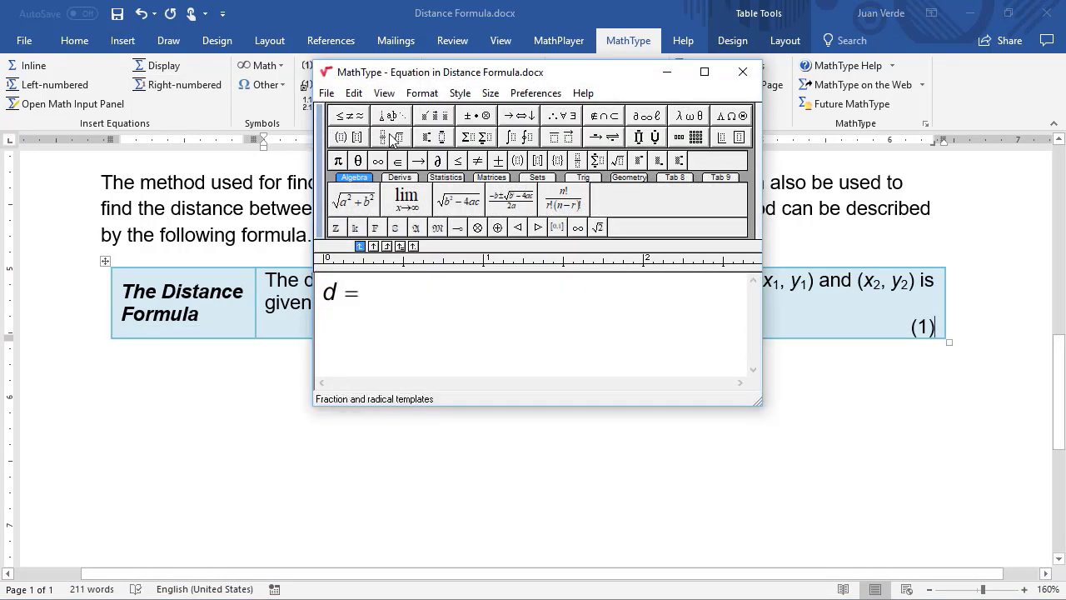
click(392, 138)
click(387, 209)
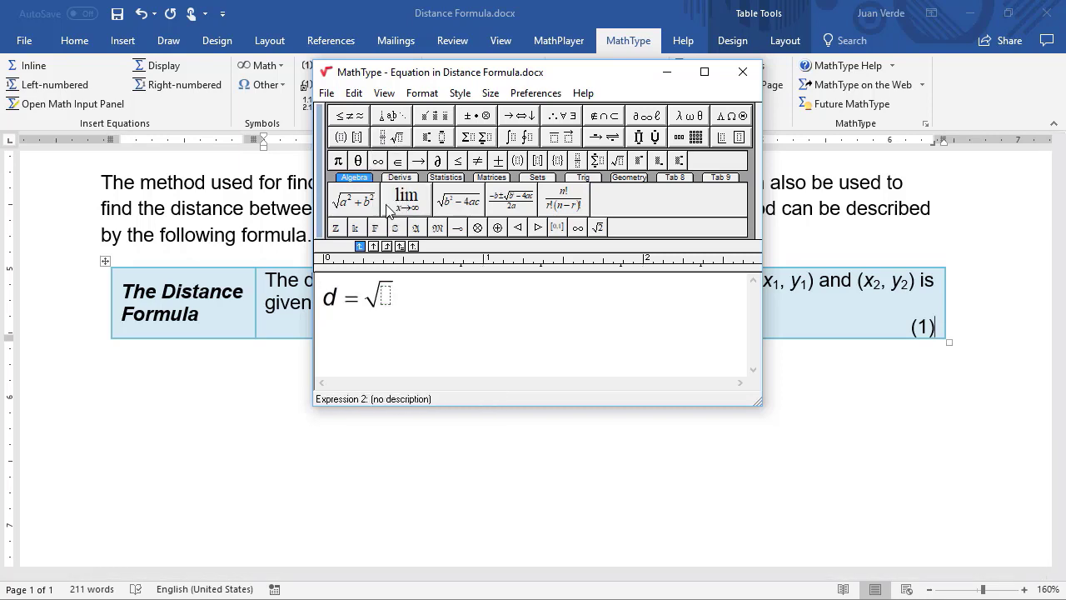
click(341, 136)
click(341, 158)
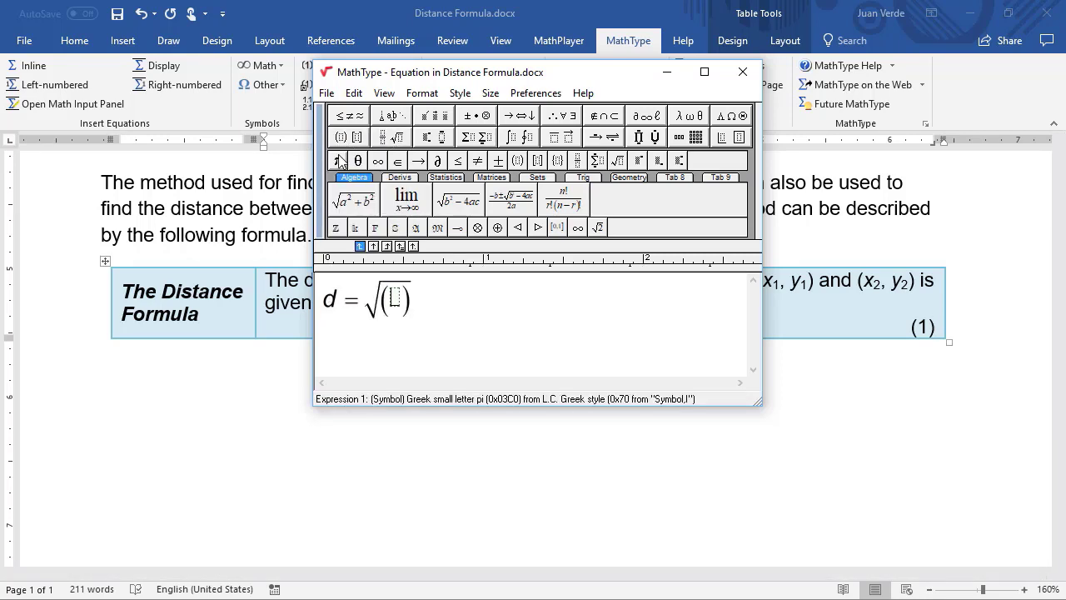
Enter (x₂ − x₁)² inside the square root.
text(x)
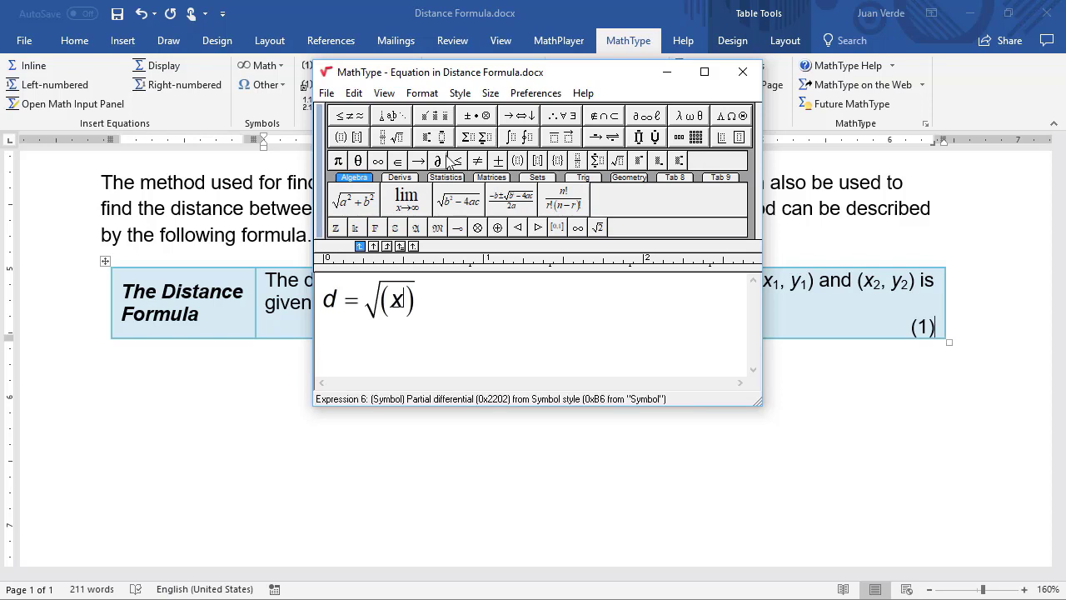
click(434, 137)
click(439, 163)
text(2)
key(Tab)
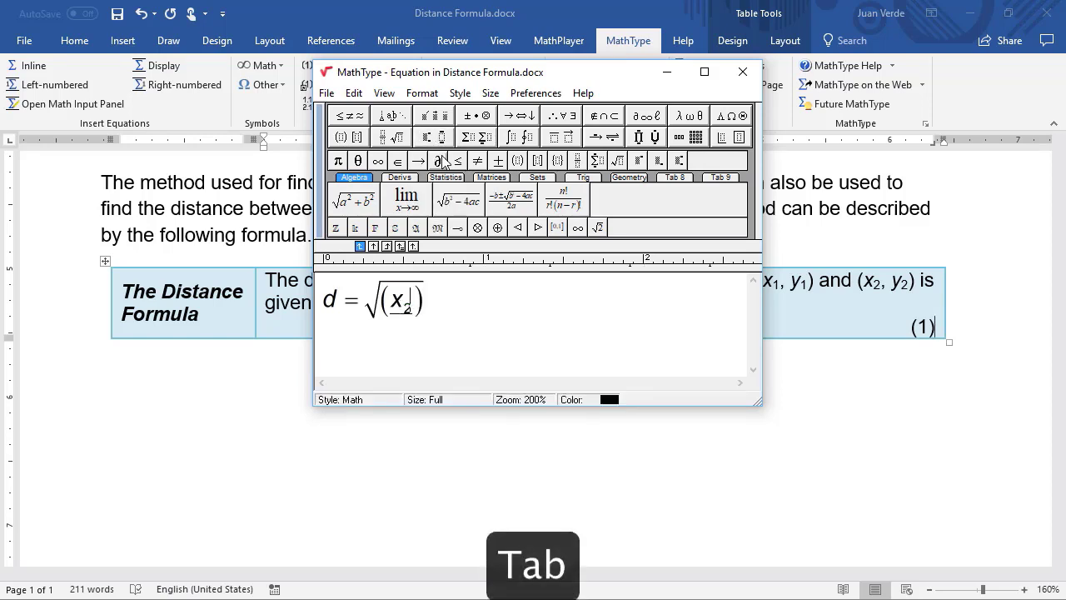
text(-)
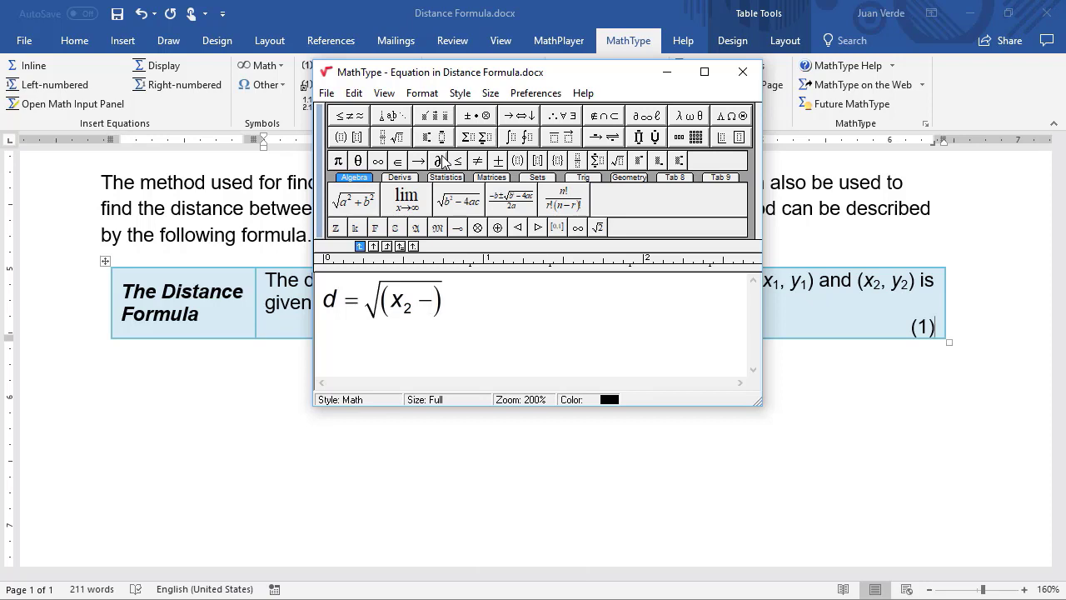
text(x)
click(442, 138)
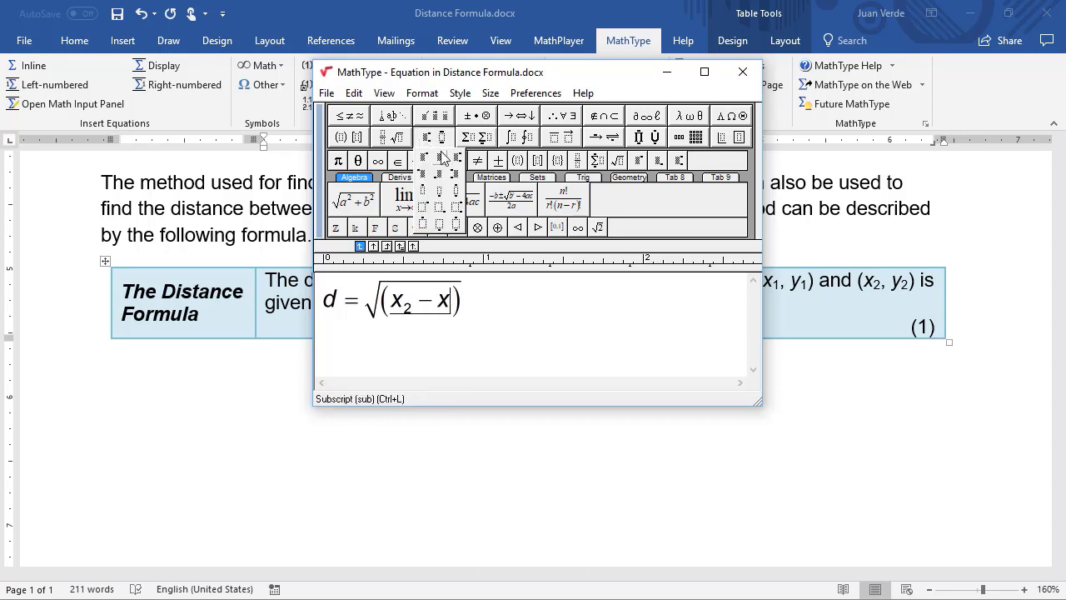
click(443, 157)
text(1)
key(Tab)
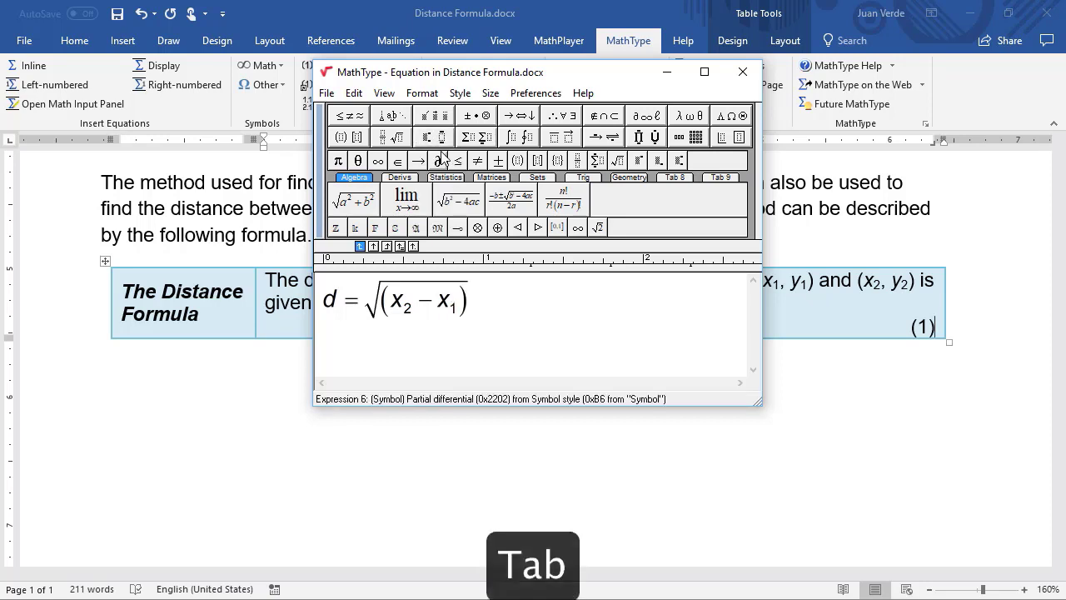
click(442, 138)
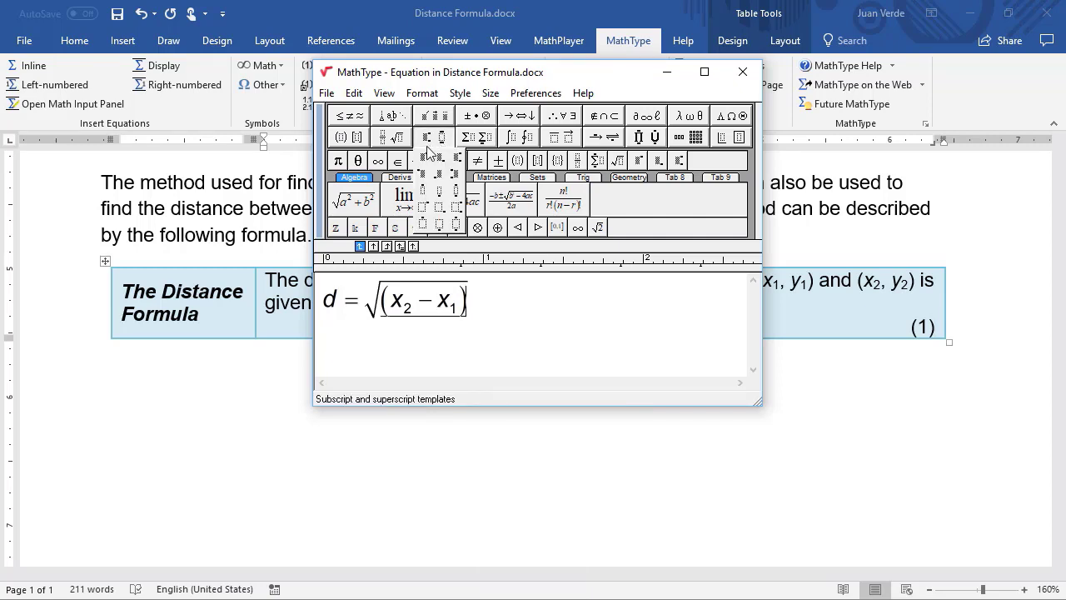
click(426, 160)
text(2)
key(Tab)
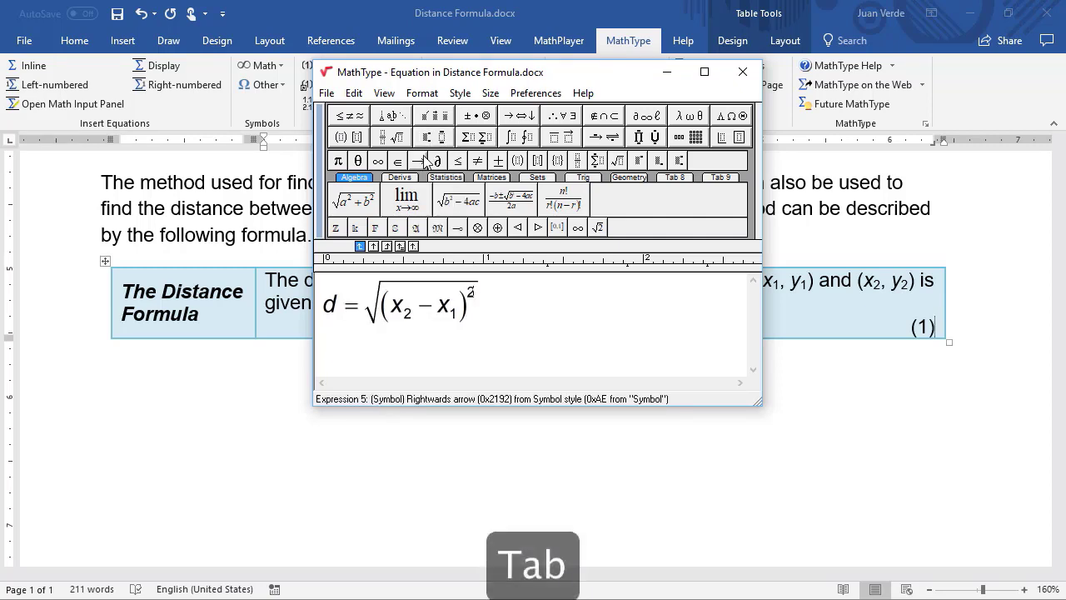
Add + (y₂ − y₁) and begin its squaring exponent.
text(+)
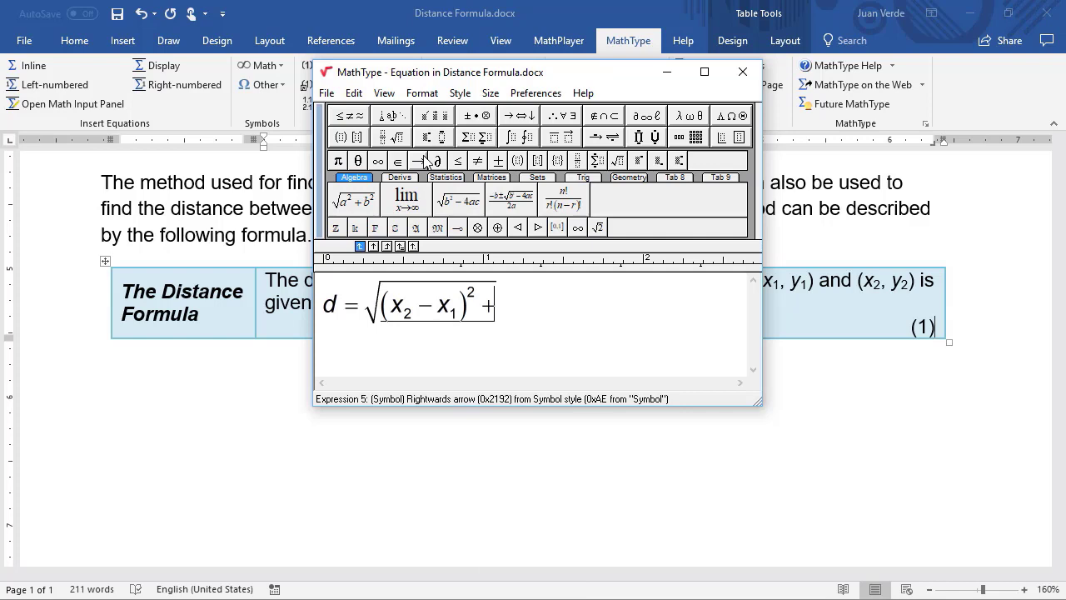
key(ctrl+9)
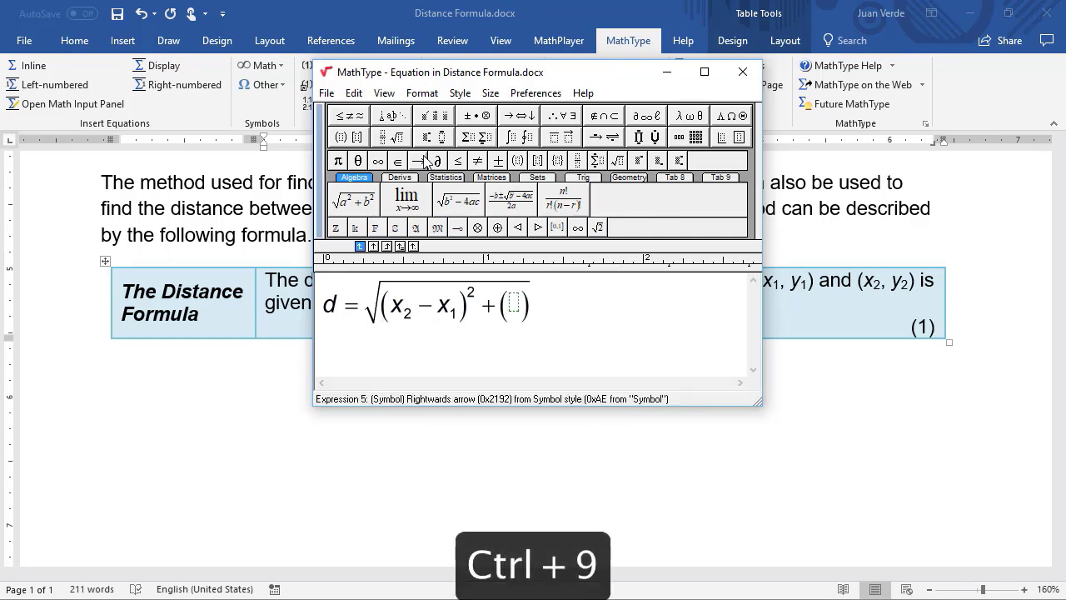
text(y)
key(ctrl+l)
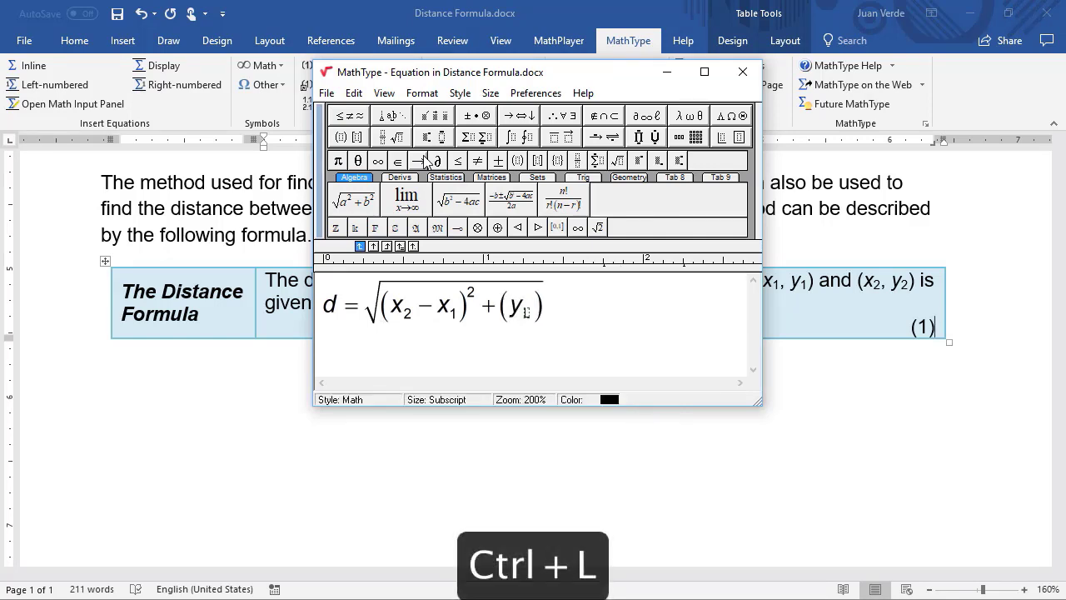
text(2)
key(Tab)
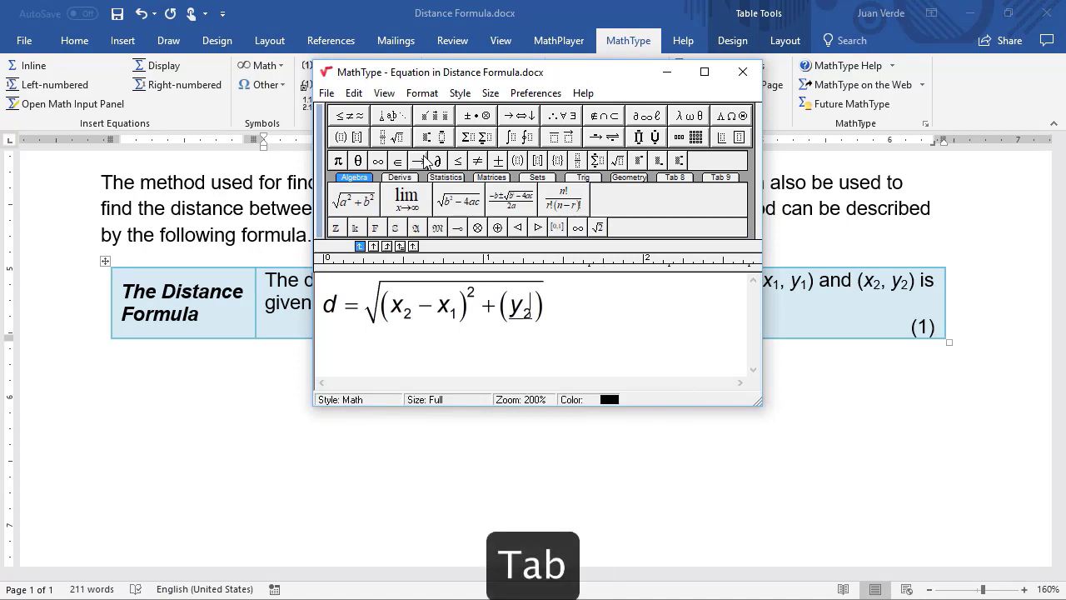
text(-)
text(y)
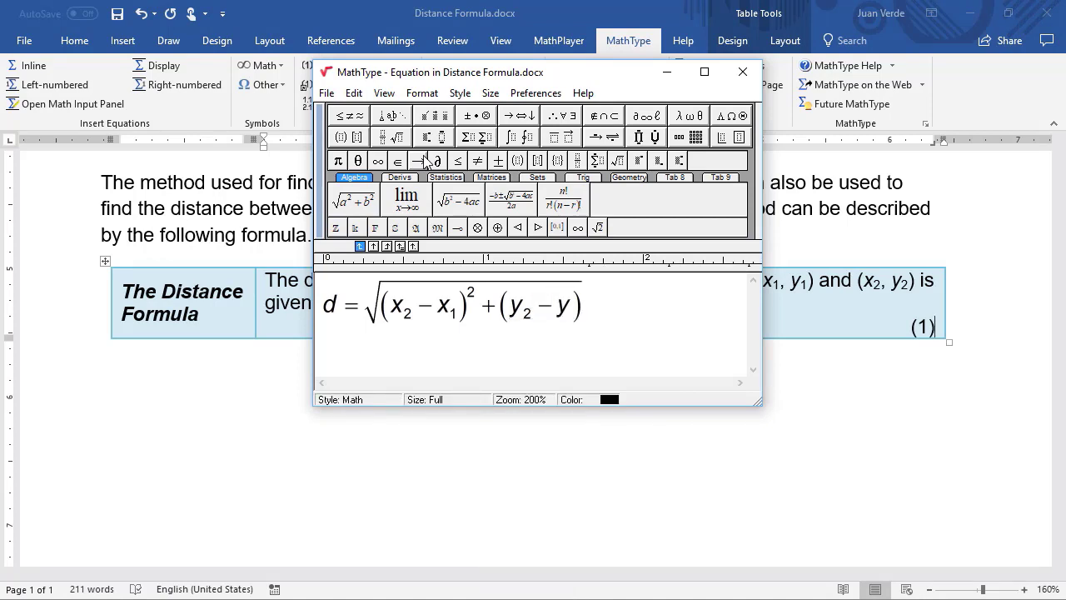
key(ctrl+l)
text(1)
key(Tab)
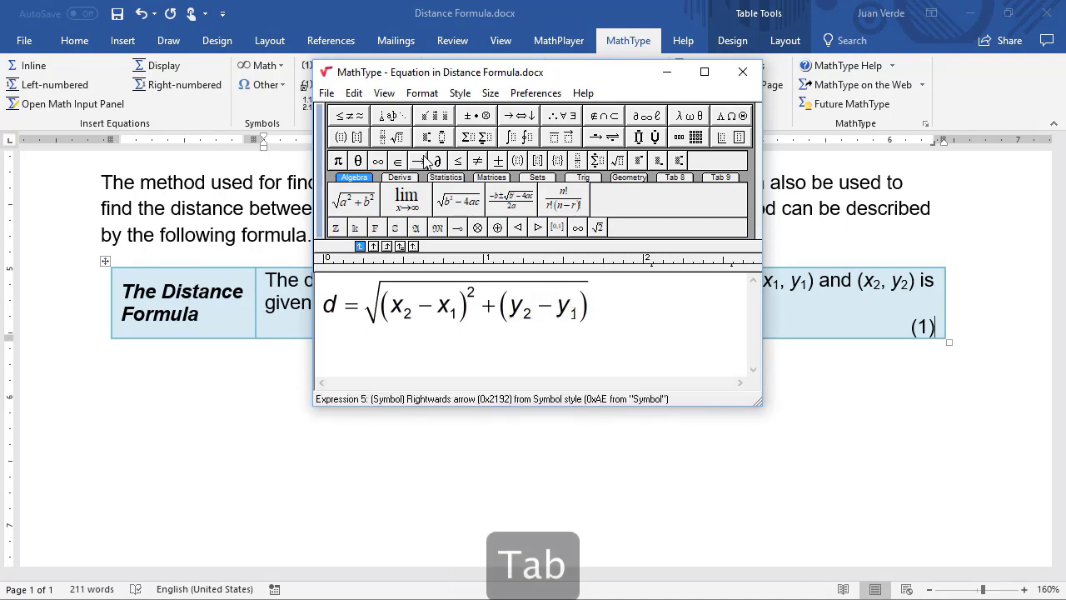
key(ctrl+h)
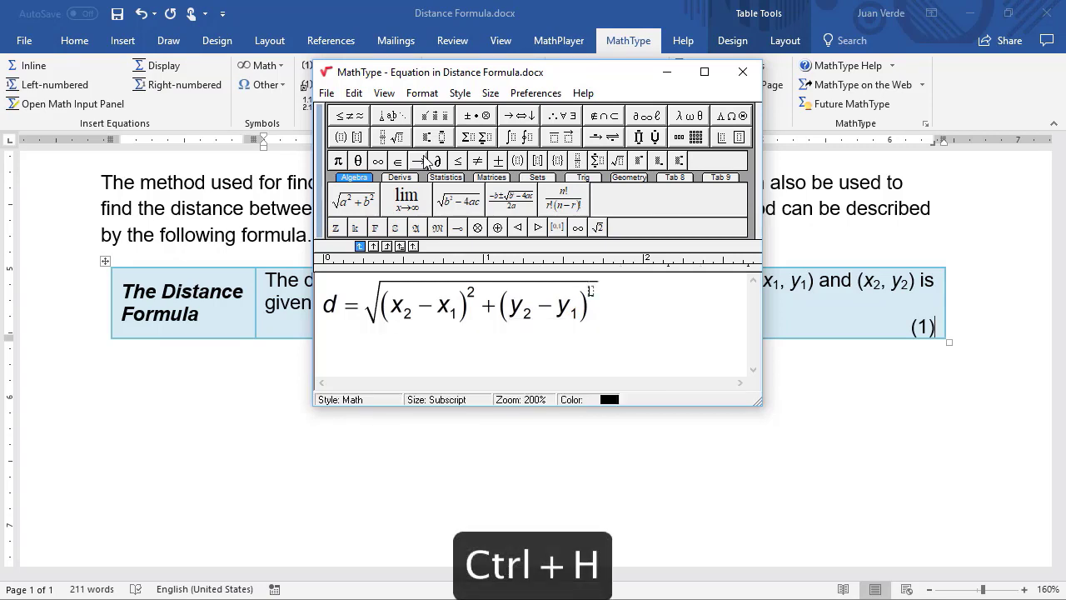
Square the y bracket and store the whole formula as a toolbar expression.
text(2)
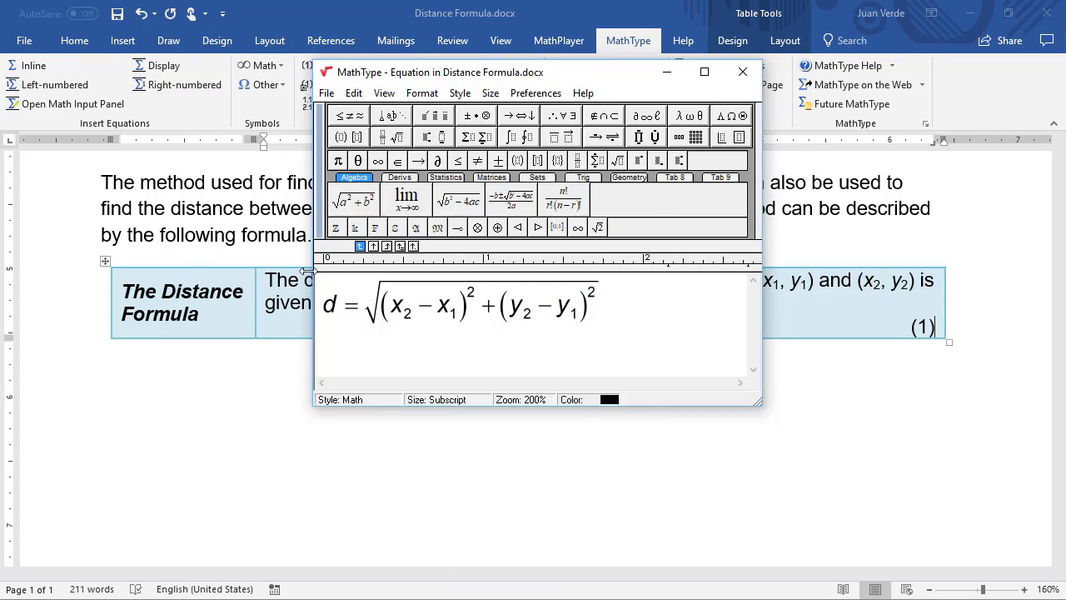
drag(332, 306, 670, 309)
drag(554, 309, 630, 205)
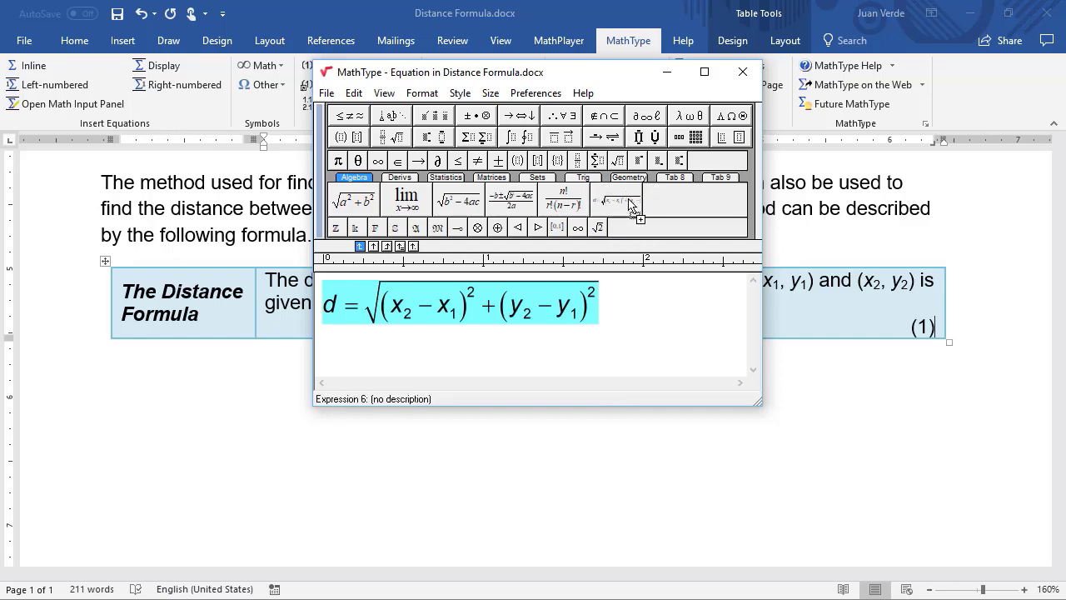
Open the stored expression's properties, ready to enter a shortcut.
right_click(630, 204)
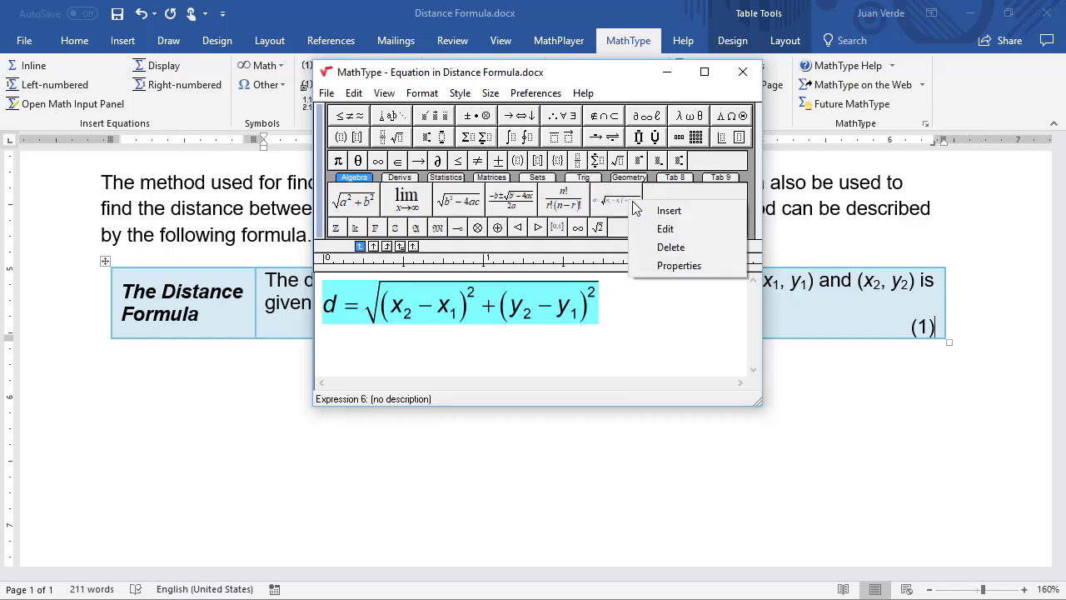
click(675, 266)
click(463, 274)
Assign Alt+D to the stored distance formula and close MathType to update Word.
key(alt+d)
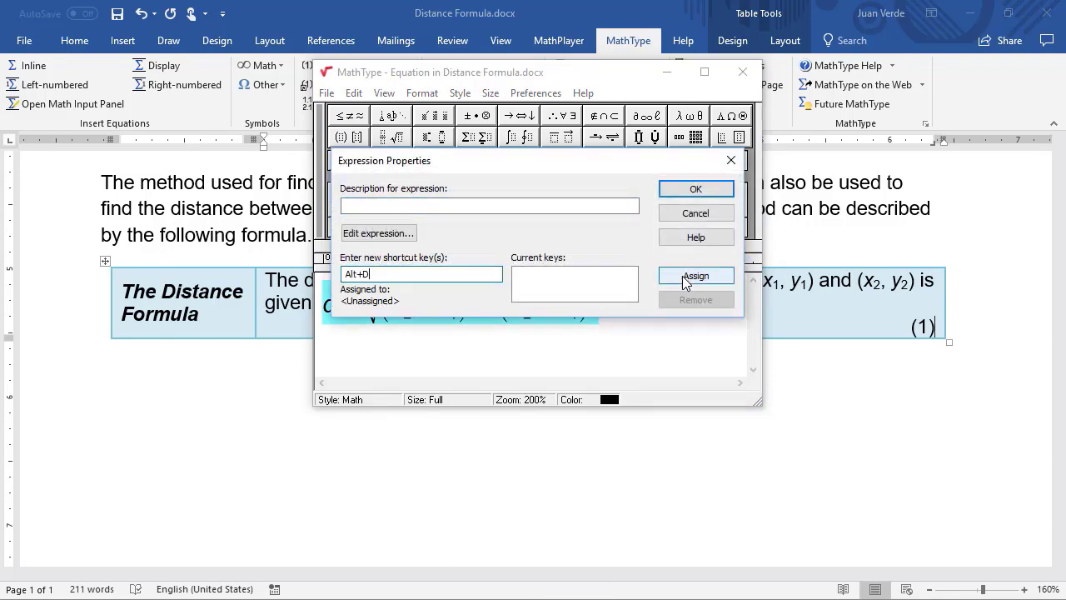
click(684, 278)
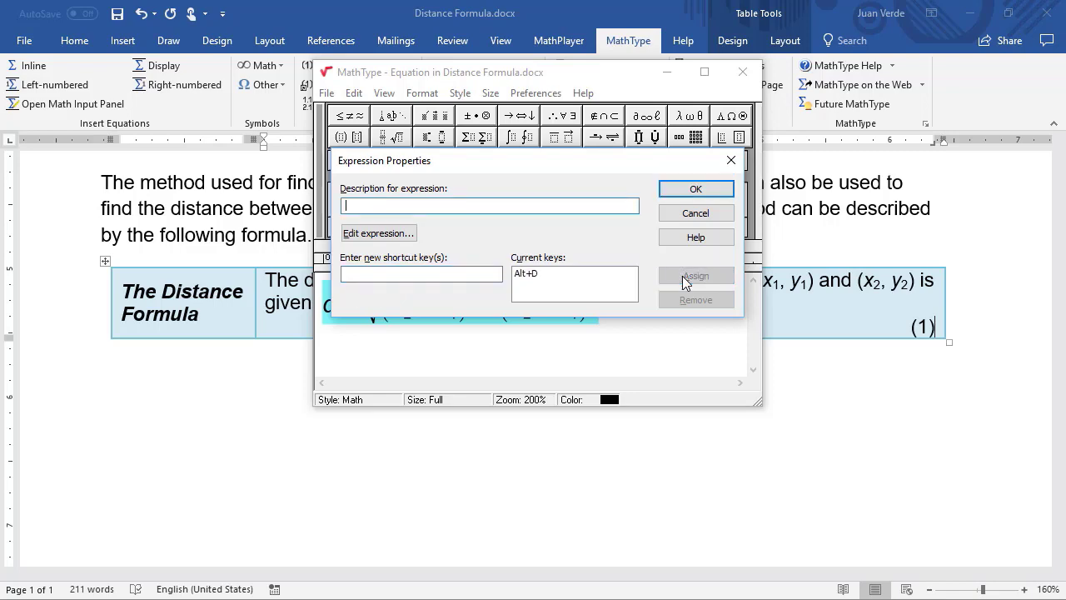
click(696, 190)
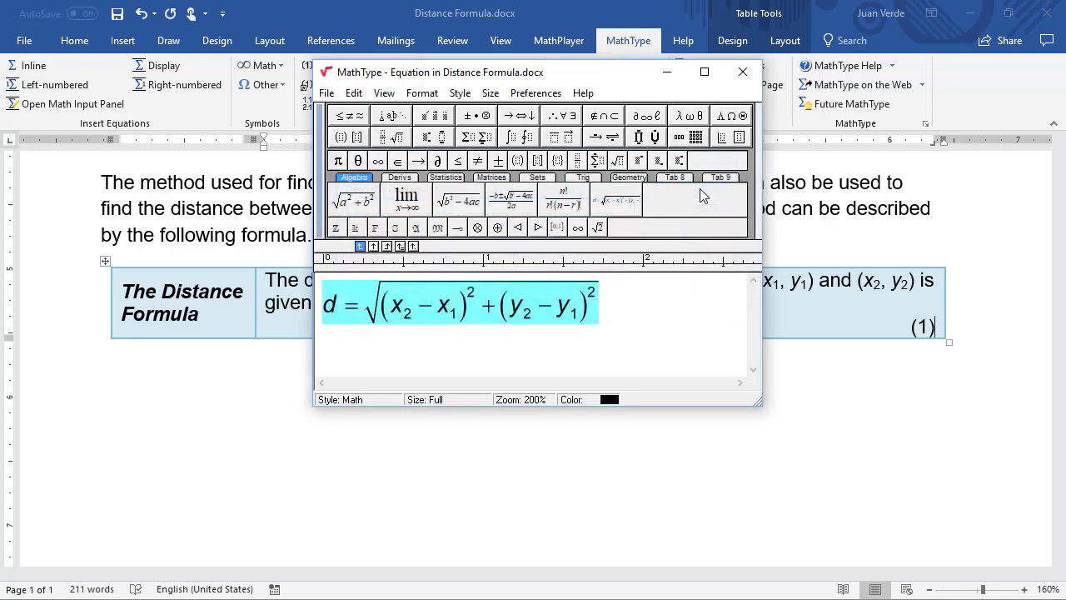
click(743, 71)
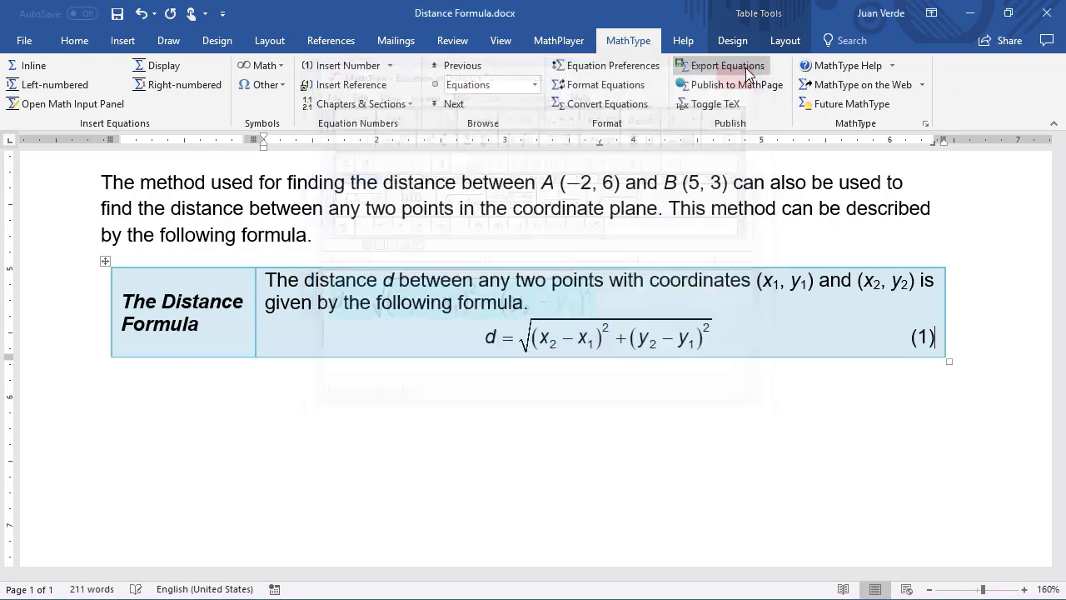
Type 'Now we can use formula (1) to compute the distance' below the table, referencing equation (1).
click(517, 409)
text(No)
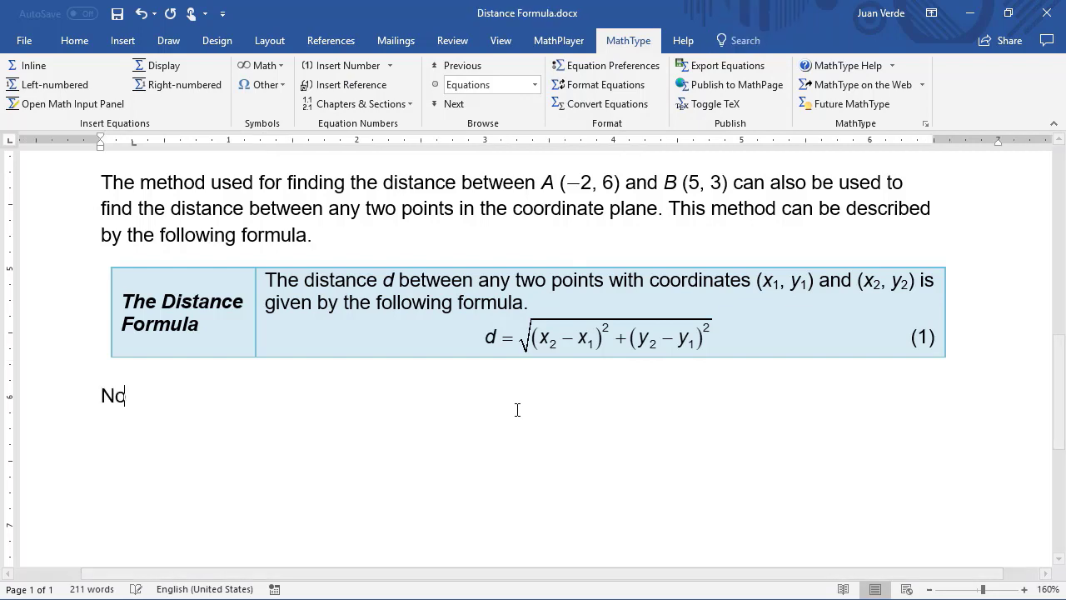
text(w we can use formula)
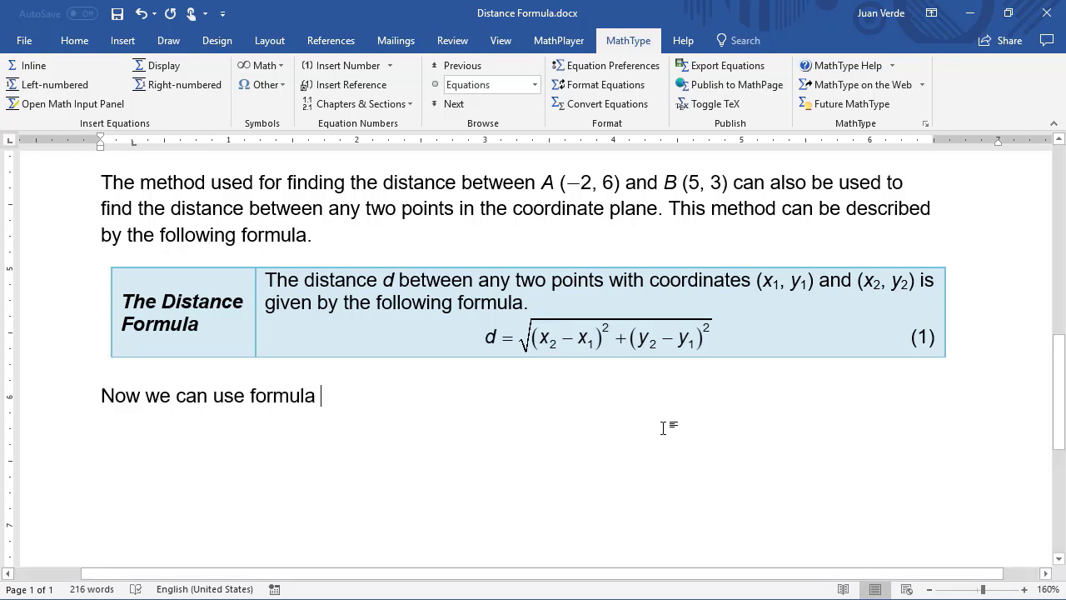
click(351, 84)
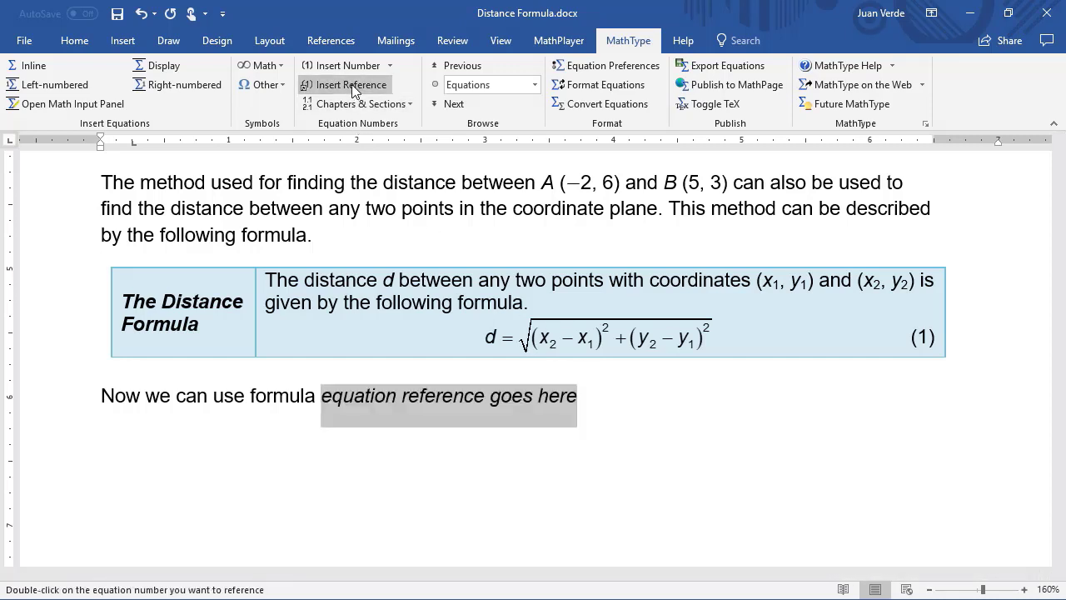
double_click(930, 335)
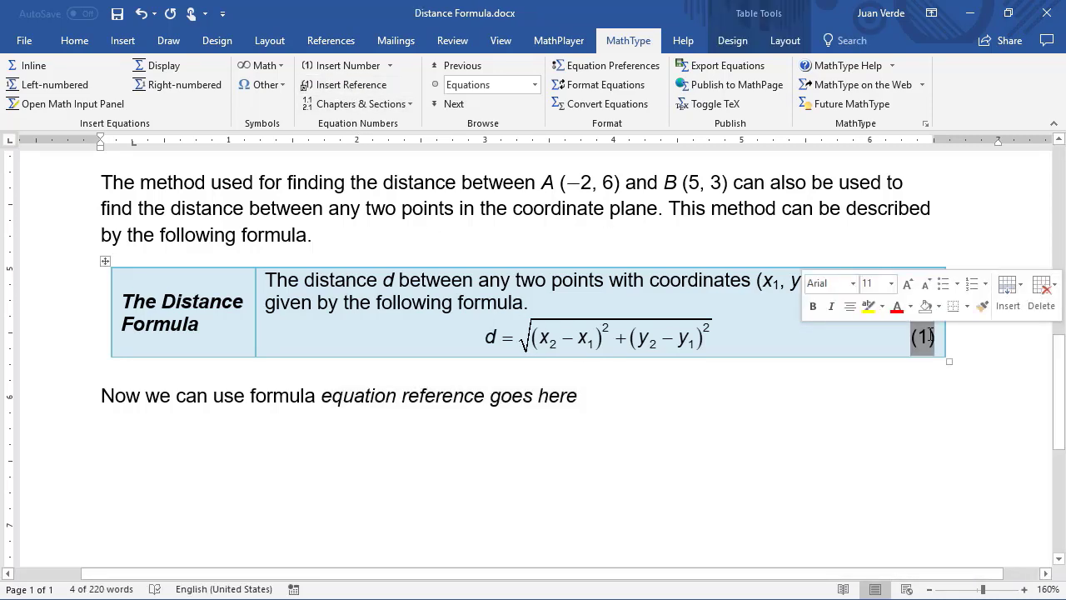
text(to comput)
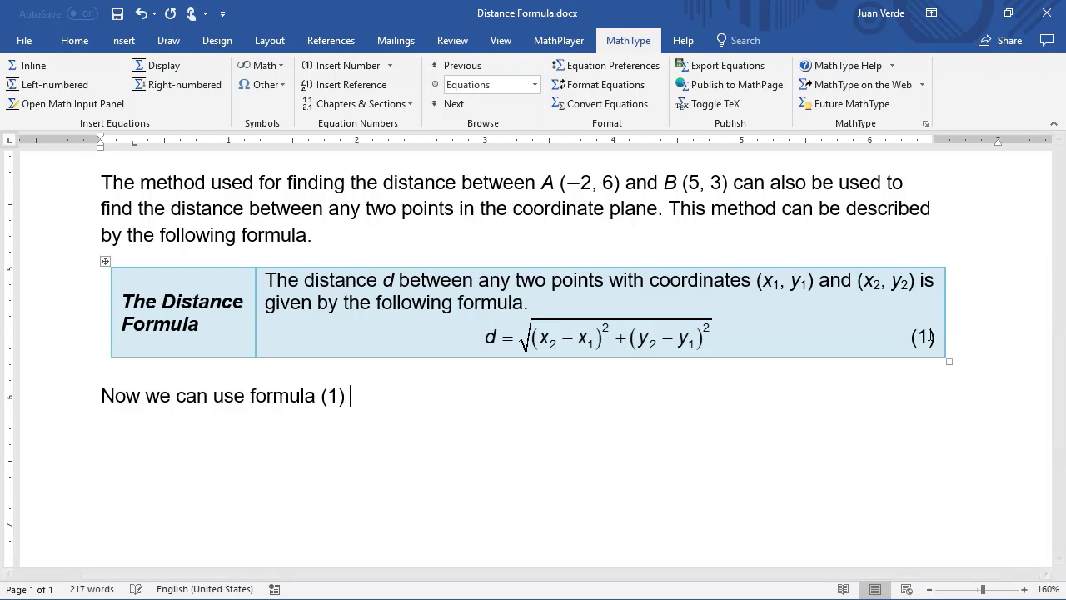
text(e the distance)
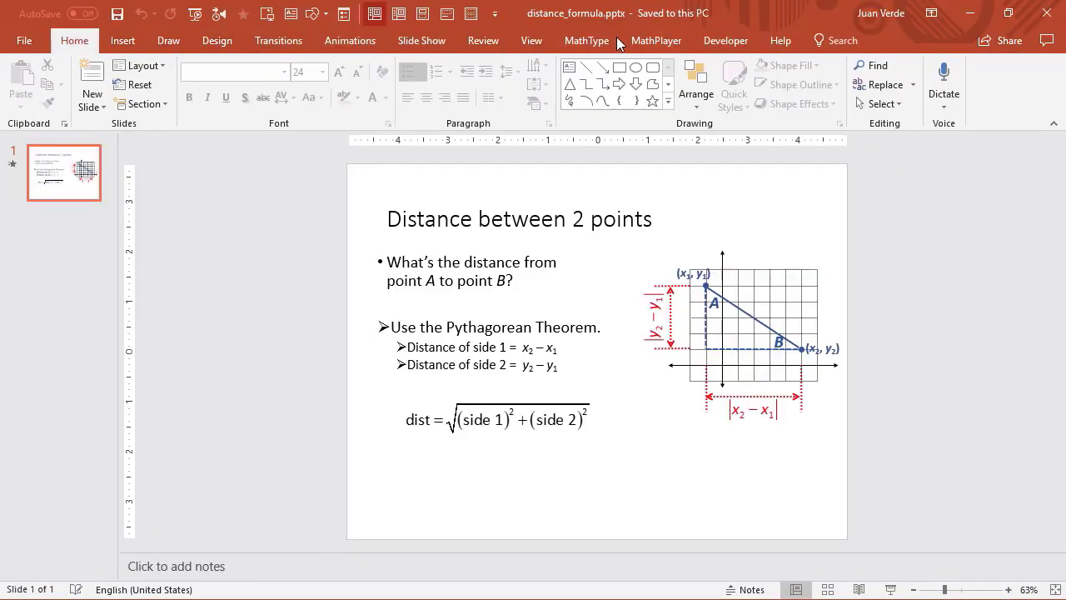
Create a new slide equation holding the stored formula (Alt+D) and open the size definitions.
click(587, 41)
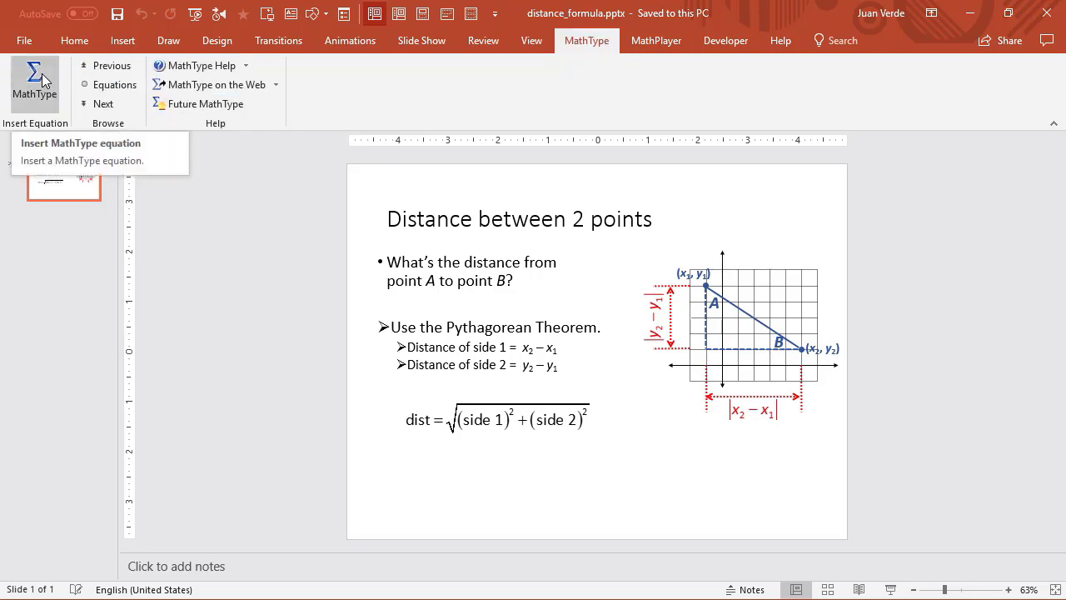
click(42, 80)
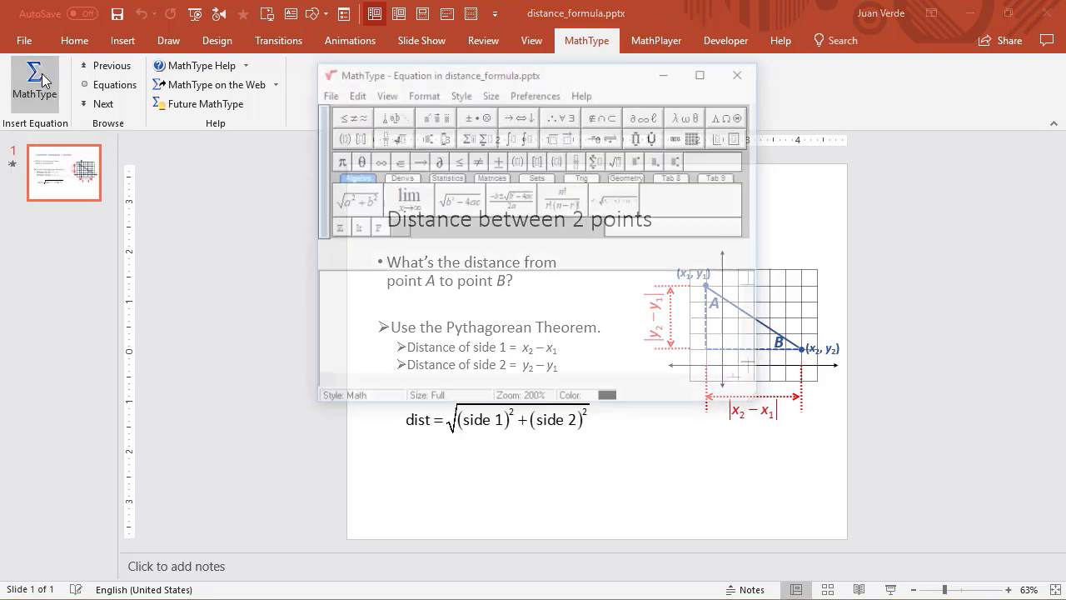
click(626, 202)
key(alt+d)
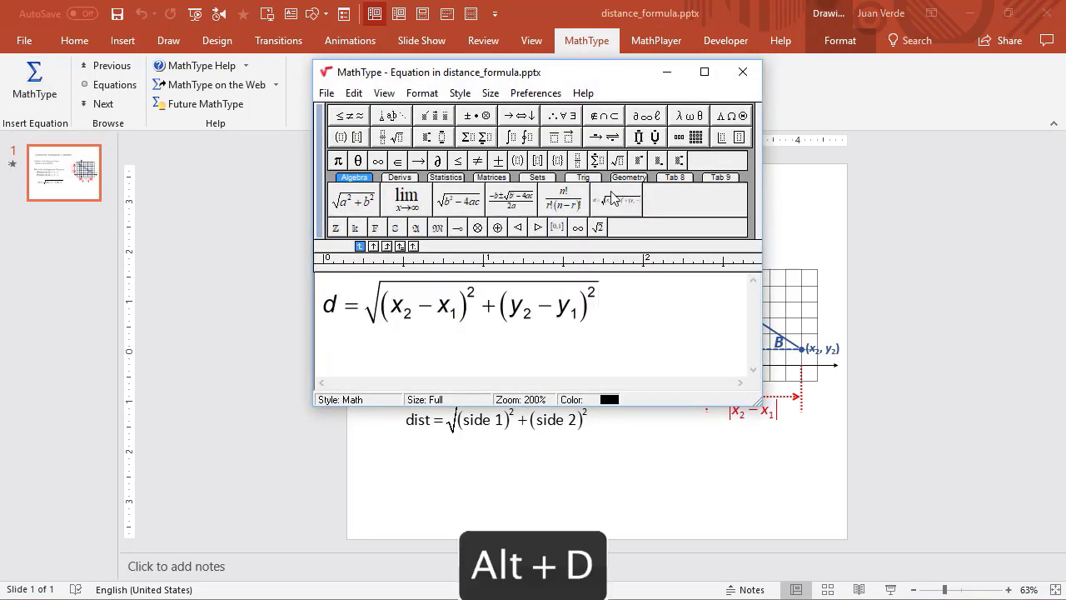
click(489, 95)
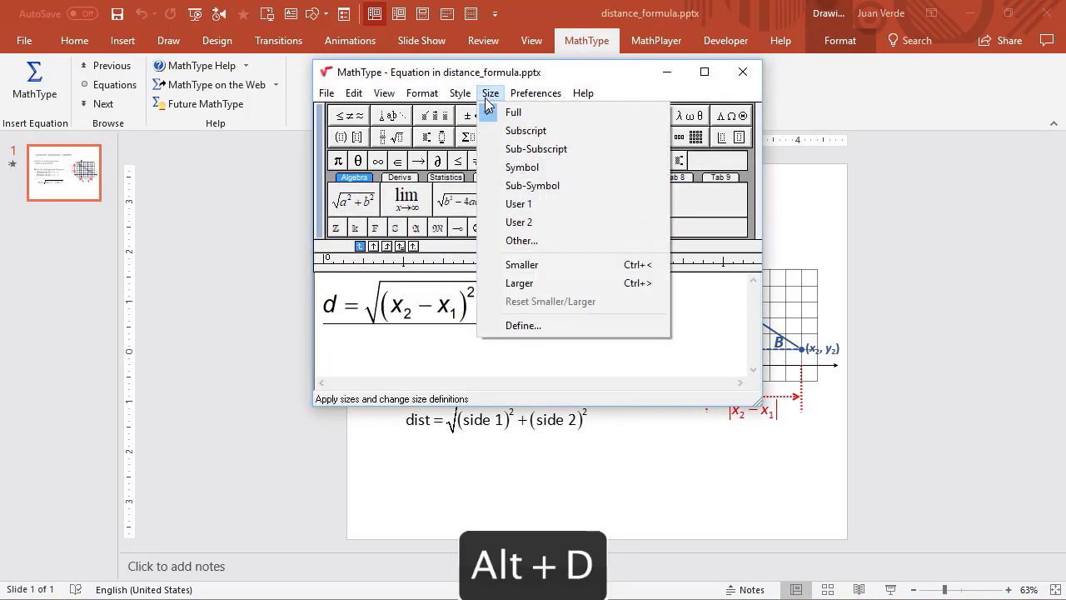
click(516, 326)
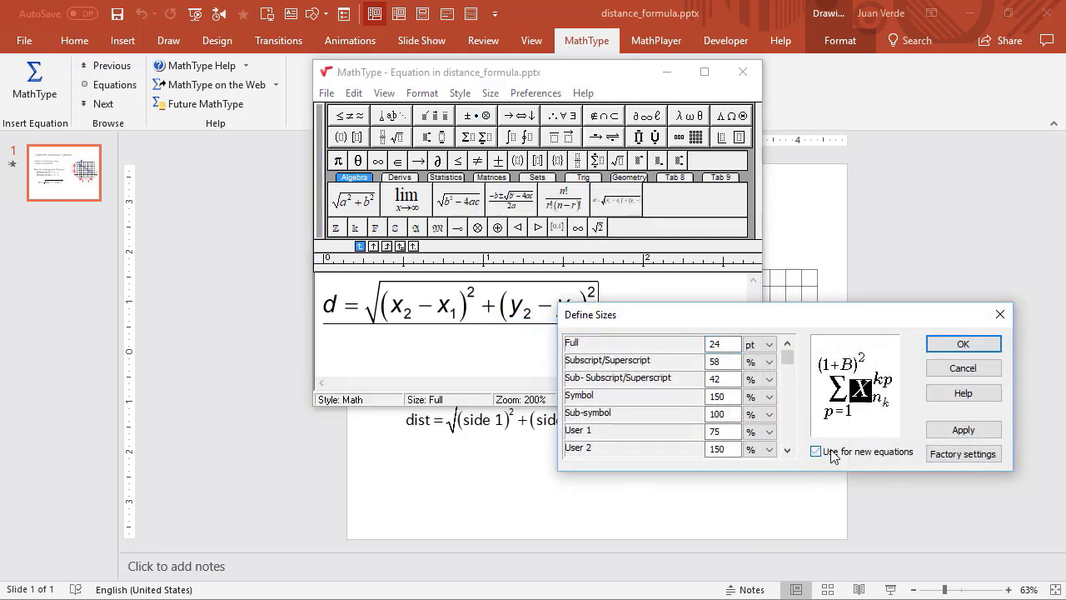
Confirm 24 pt full size, then wrap the whole equation in a box and make it red.
click(959, 348)
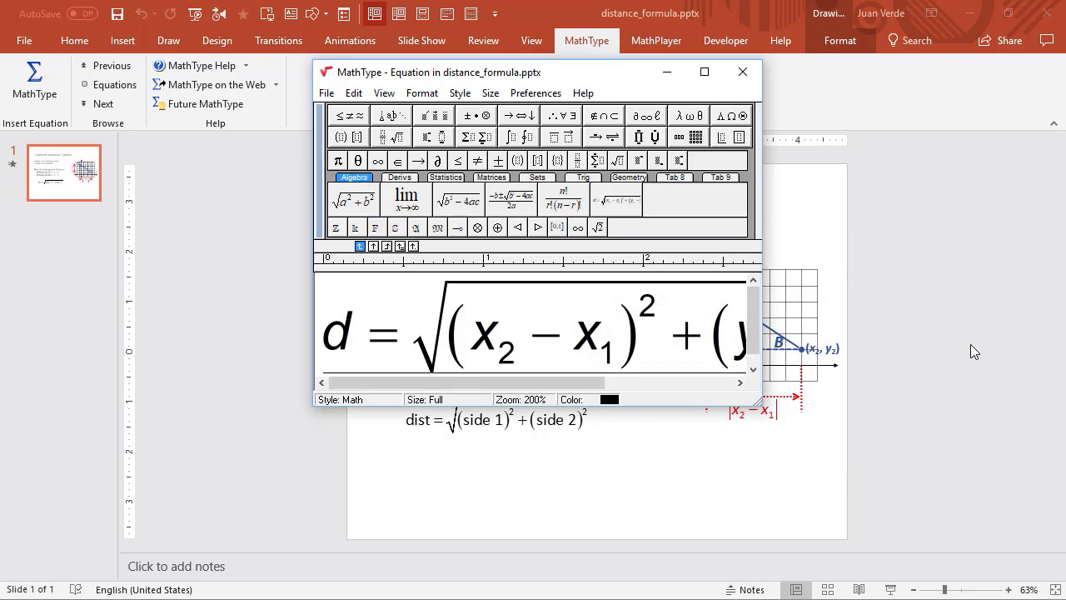
key(ctrl+1)
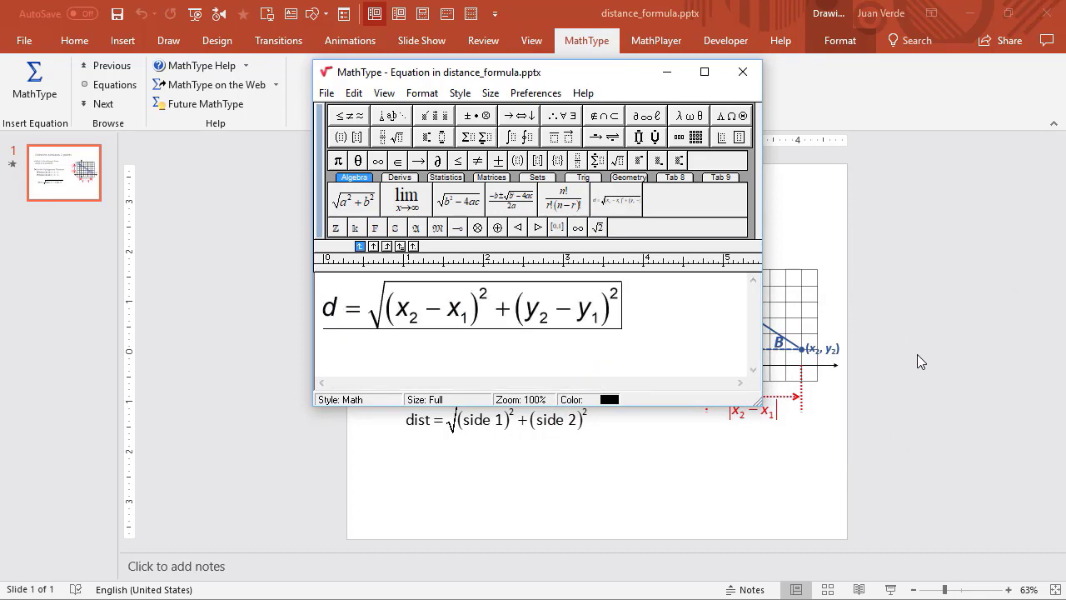
key(ctrl+a)
click(730, 138)
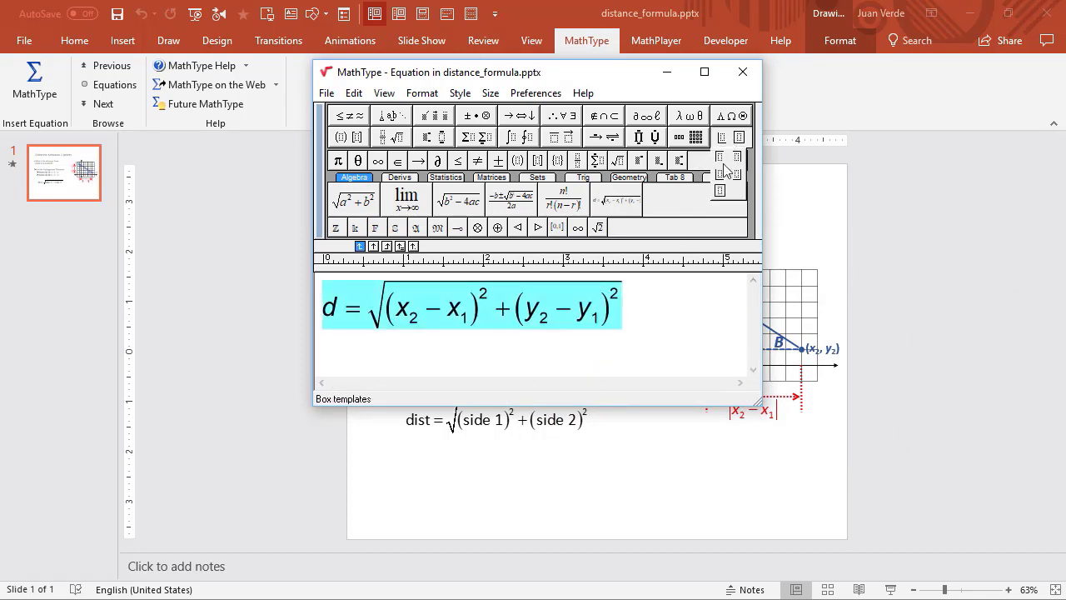
click(728, 172)
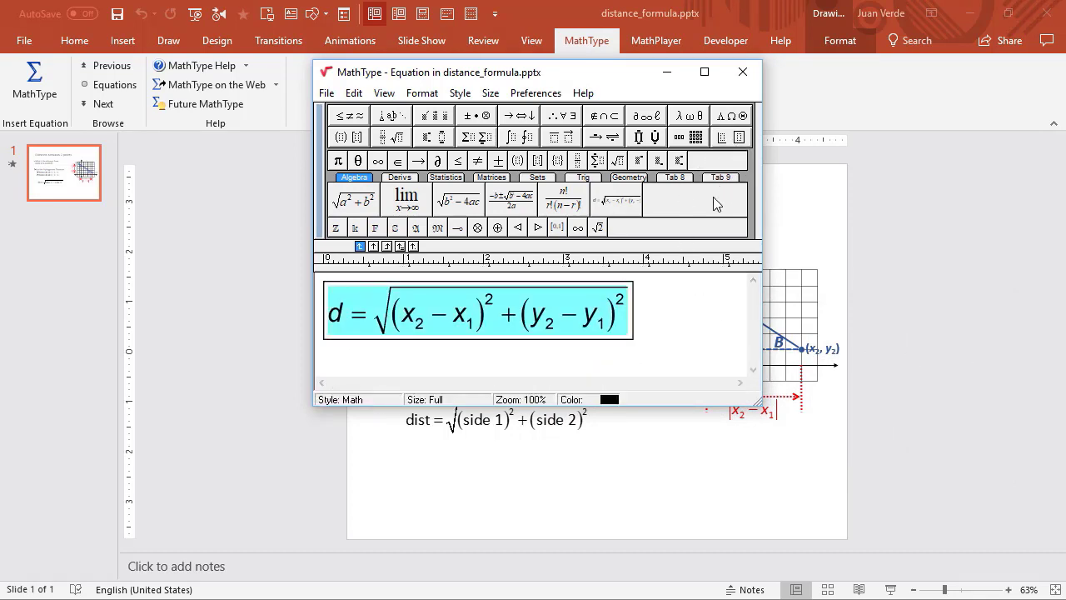
click(609, 400)
click(599, 430)
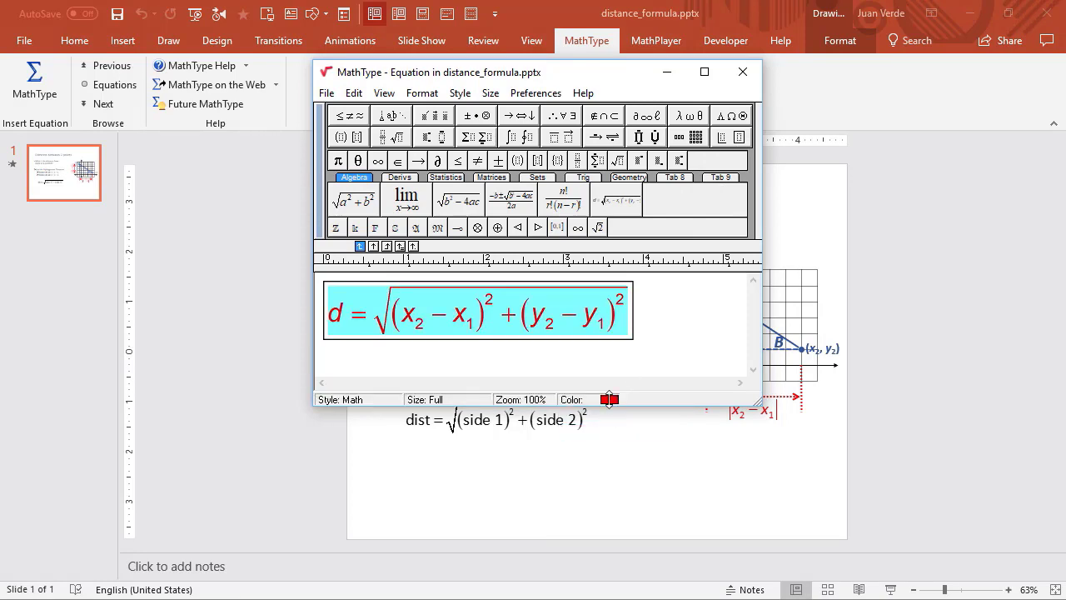
Place the red boxed formula below the dist formula, then return to Word and select everything.
click(741, 72)
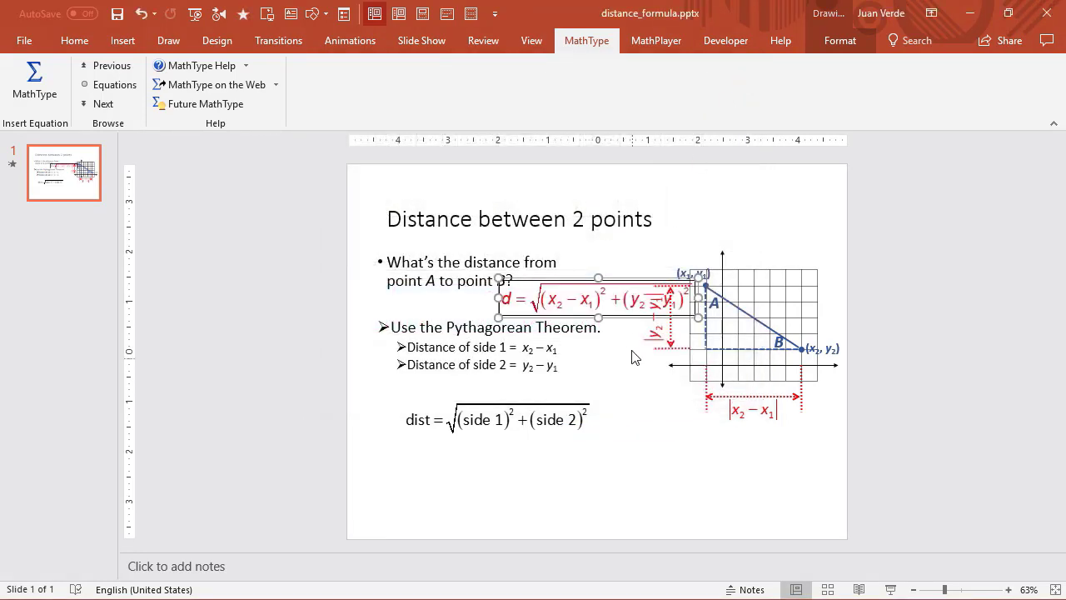
drag(617, 302, 519, 467)
click(702, 471)
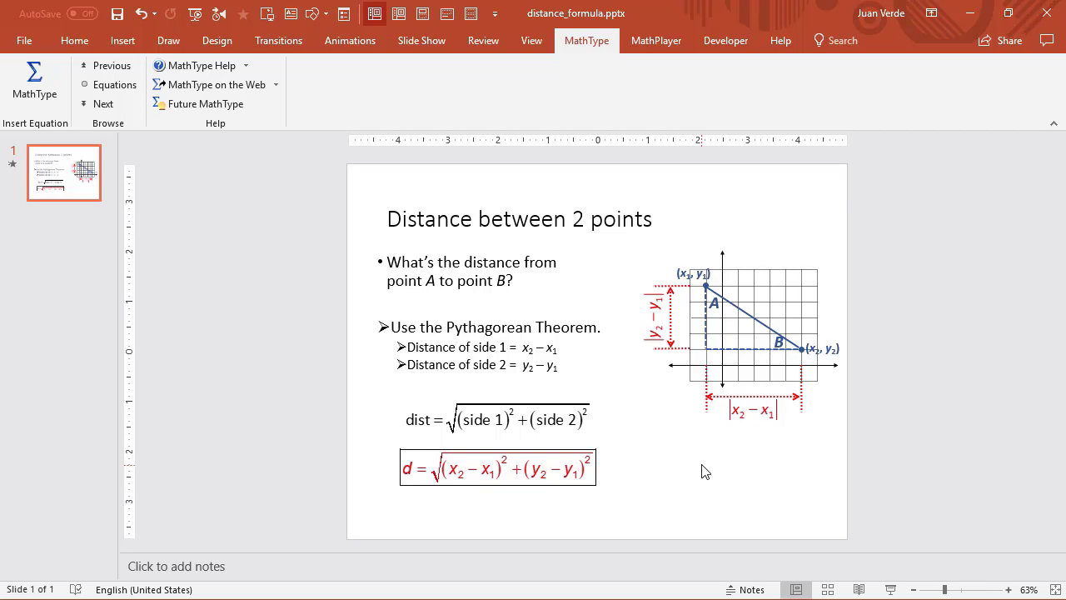
key(alt+Tab)
key(ctrl+a)
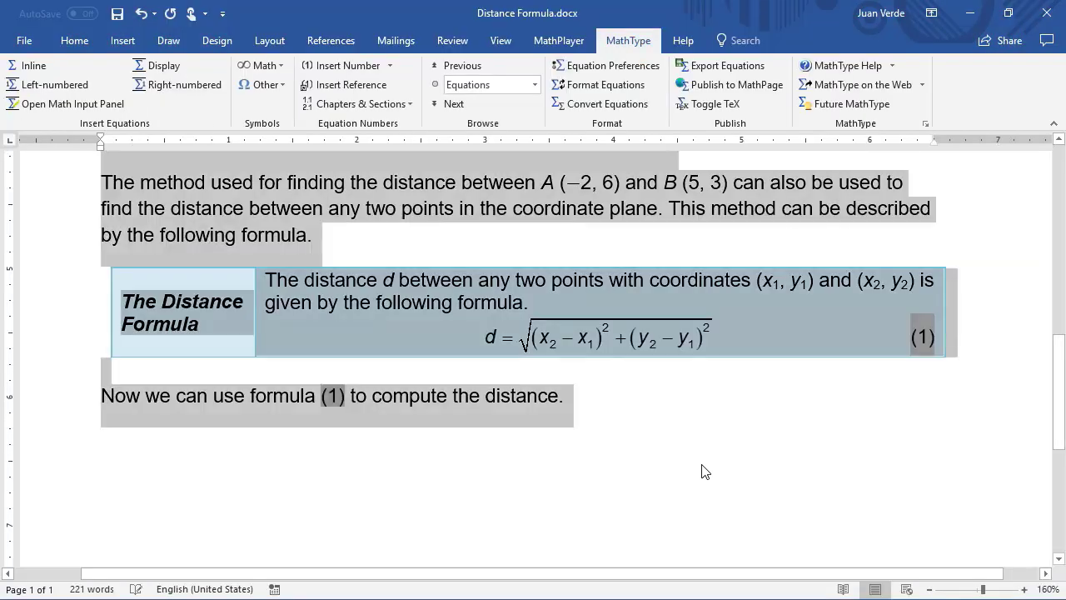
Set the whole document's font to Palatino Linotype, then deselect.
click(73, 43)
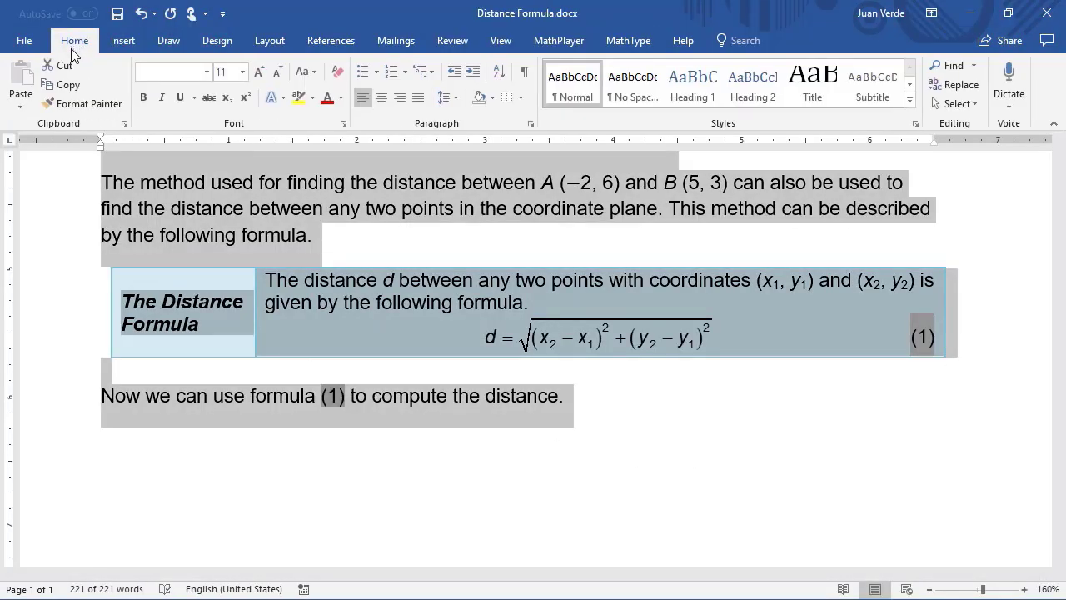
click(209, 72)
click(181, 164)
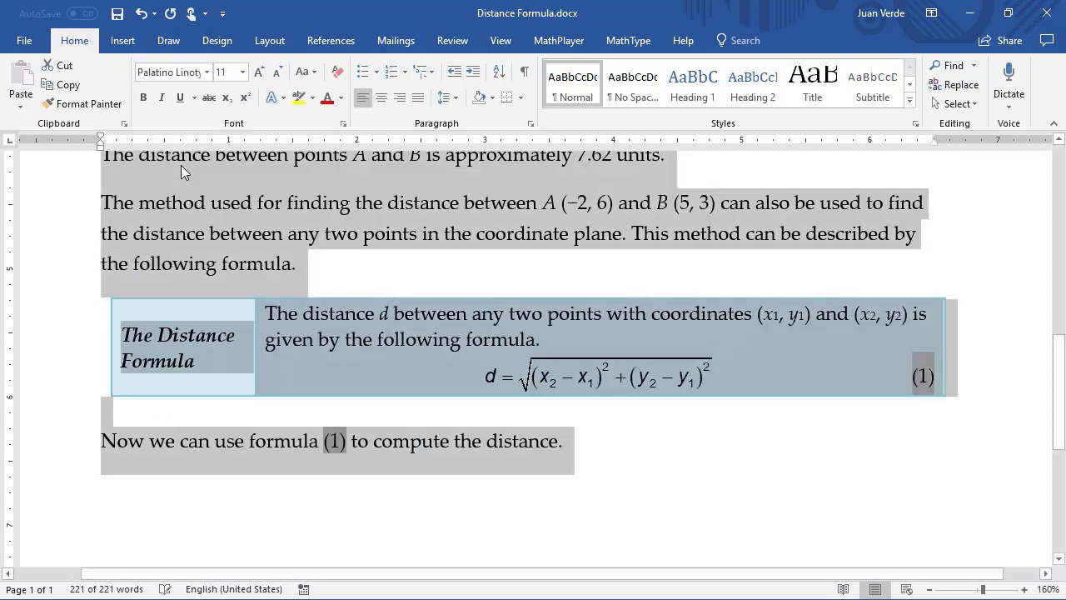
click(341, 266)
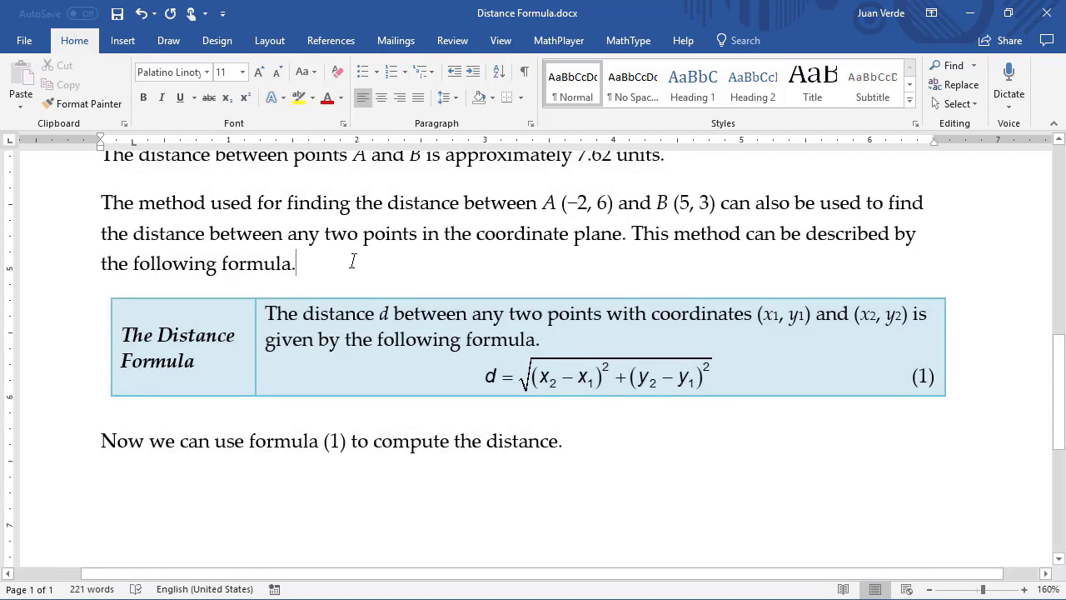
scroll(352, 261, up, 5)
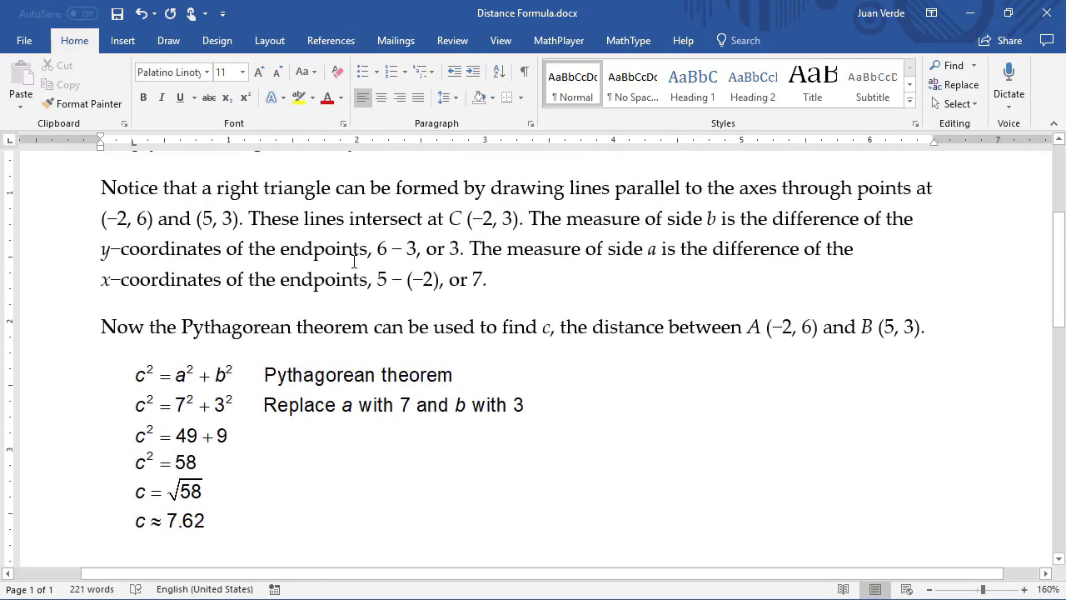
Reformat all six equations with the Palatino 11.eqp preference file for the whole document.
click(614, 42)
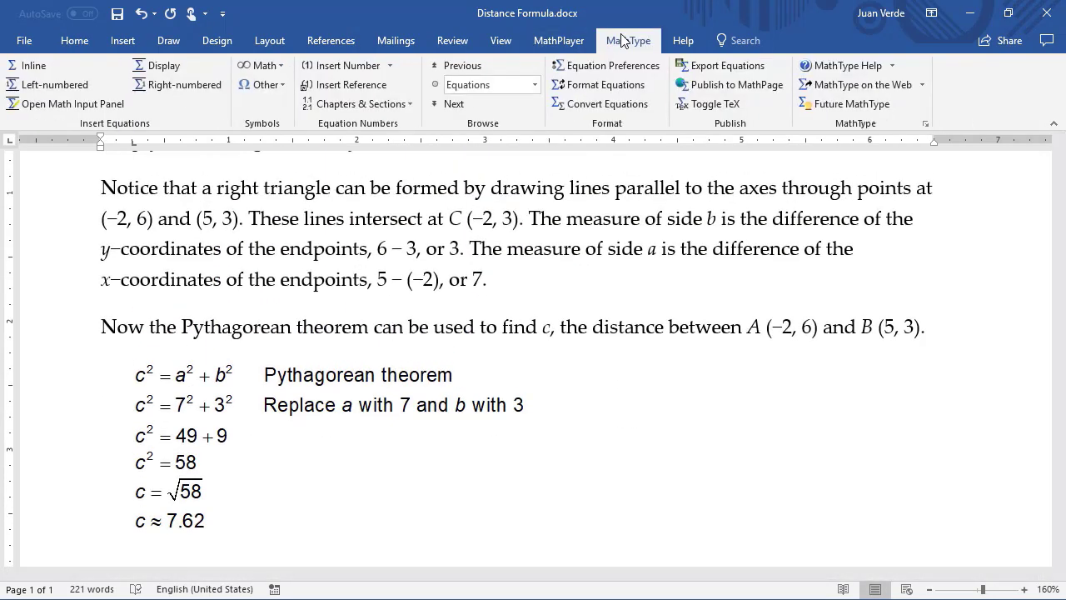
click(594, 87)
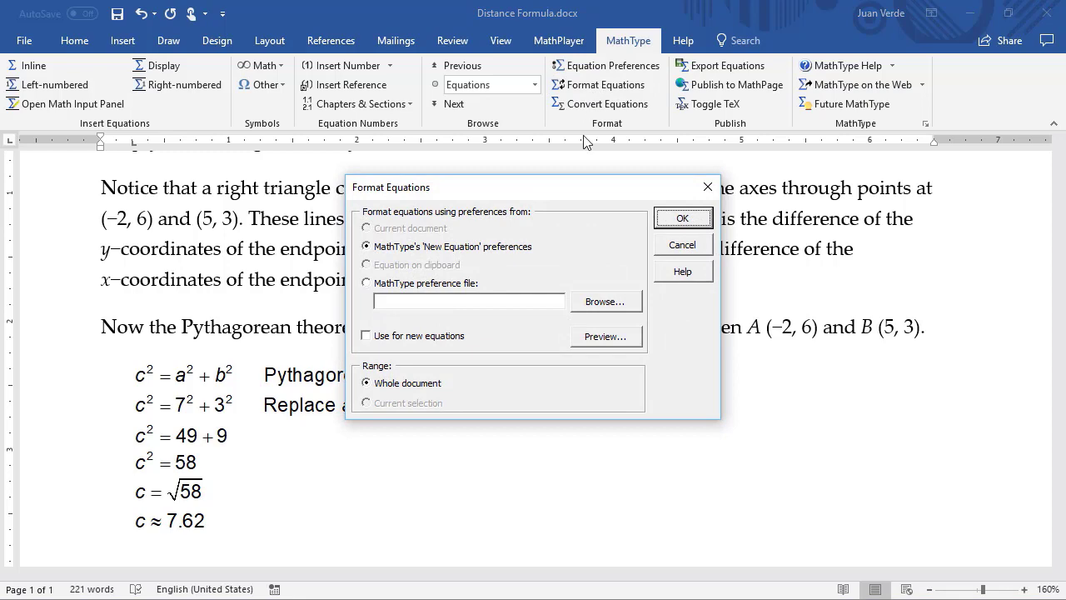
click(604, 301)
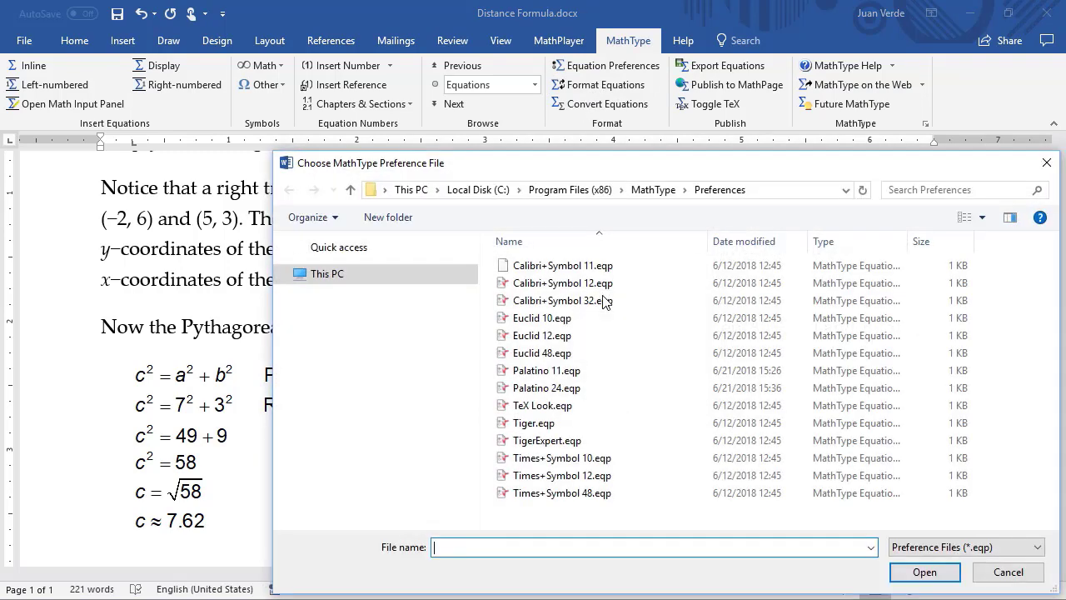
click(542, 370)
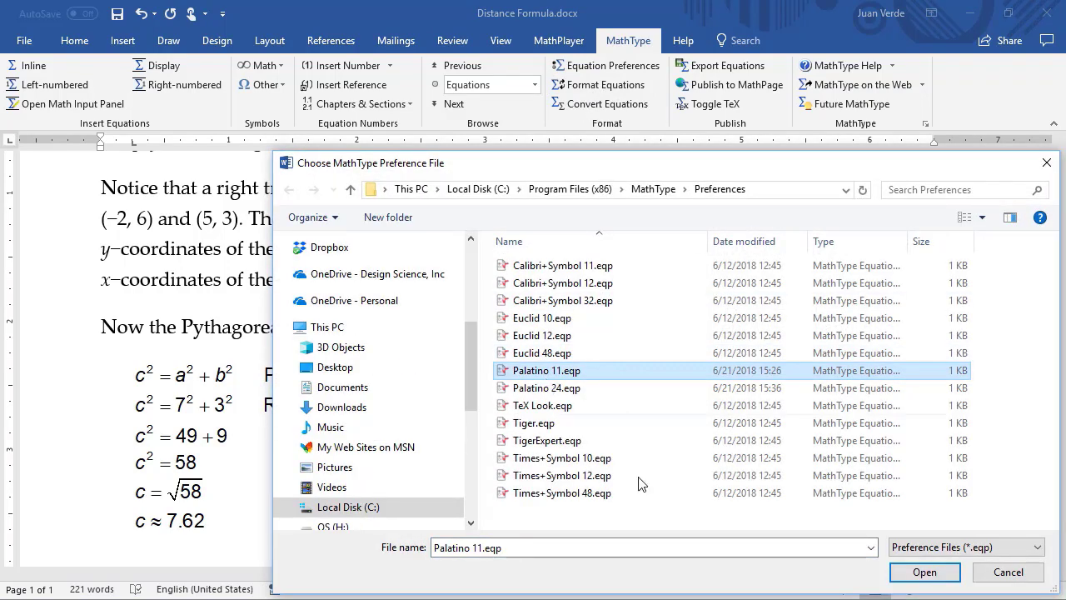
click(923, 571)
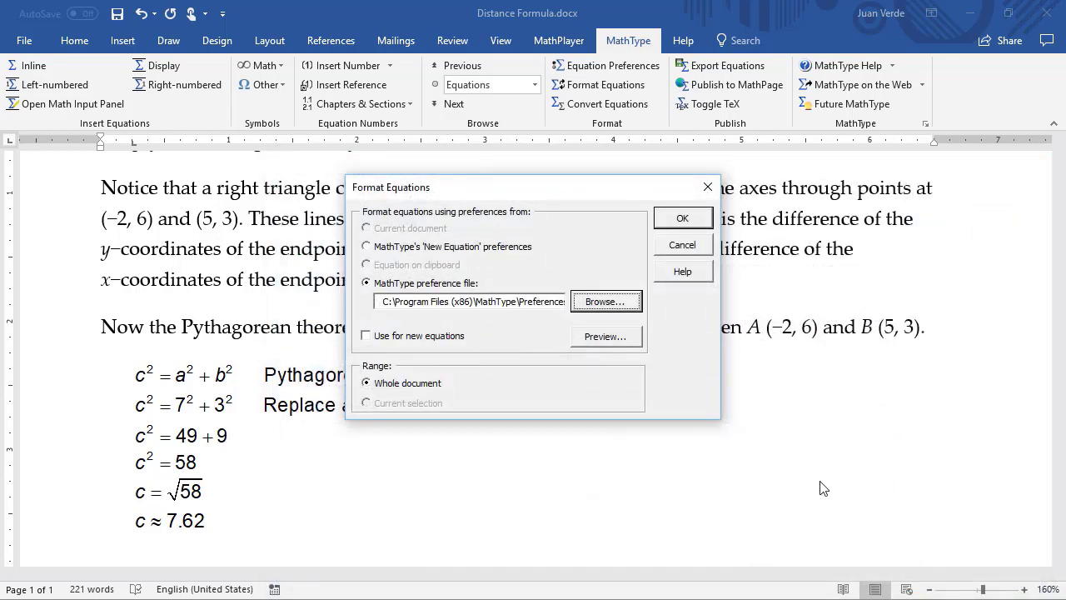
click(684, 219)
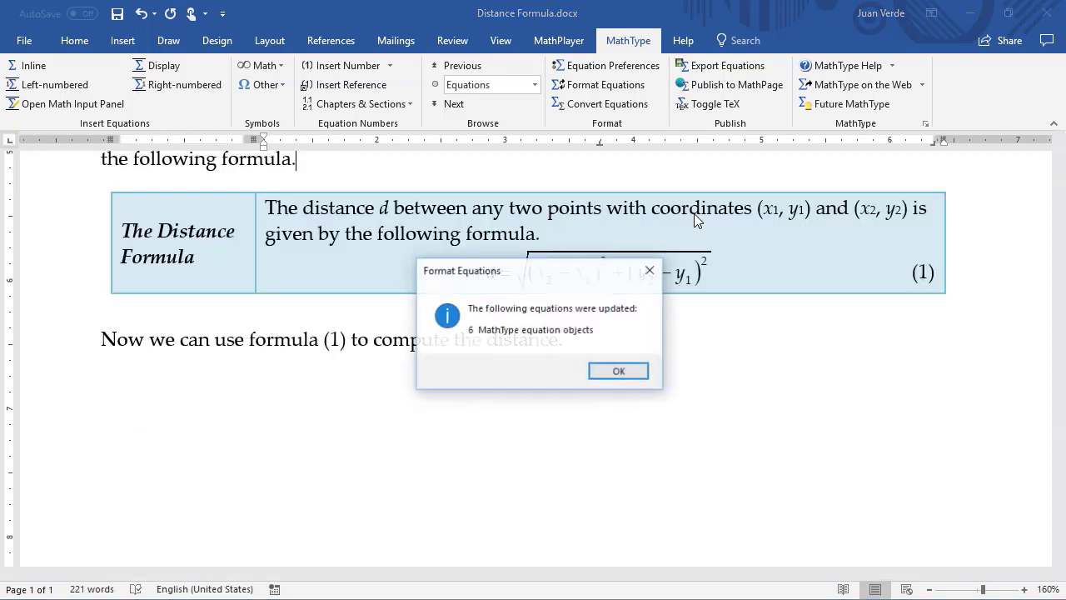
click(618, 371)
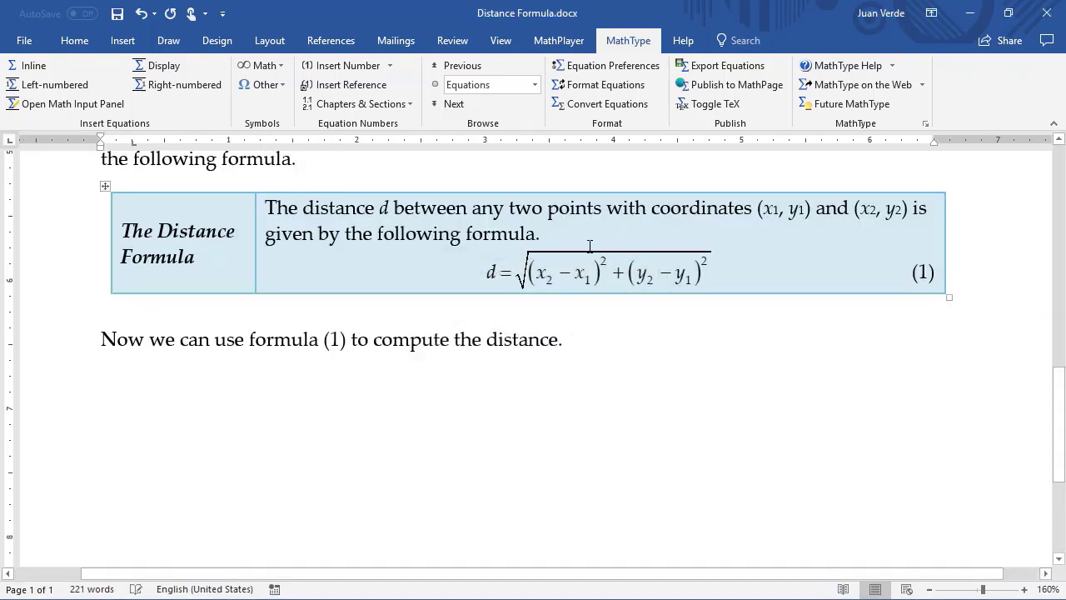
scroll(595, 293, up, 10)
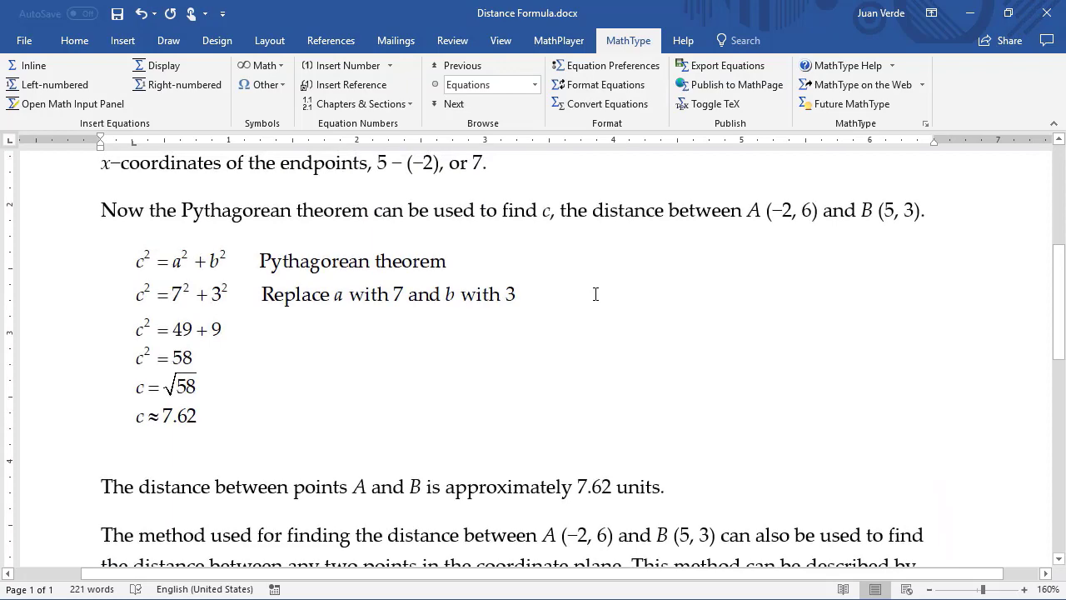